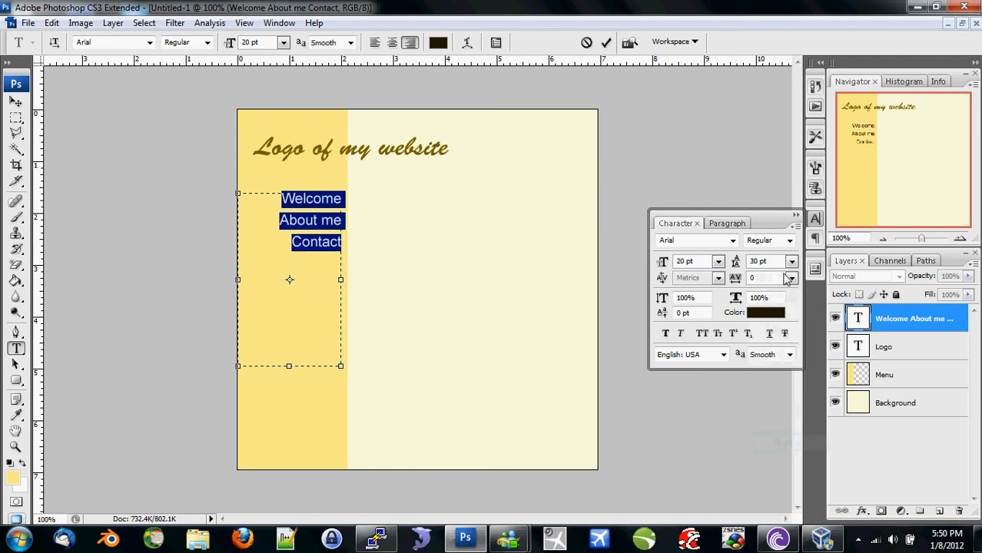
# Set the leading of the Welcome / About me / Contact text to 29 pt and close the character settings
pyautogui.click(736, 263)
pyautogui.moveTo(736, 264); pyautogui.dragTo(736, 265)
pyautogui.click(15, 117)
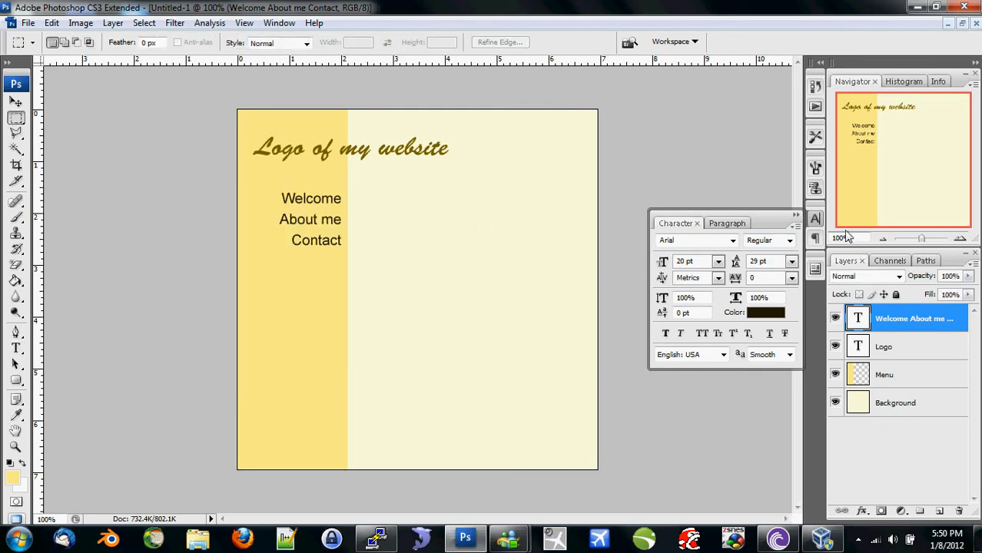
pyautogui.click(815, 218)
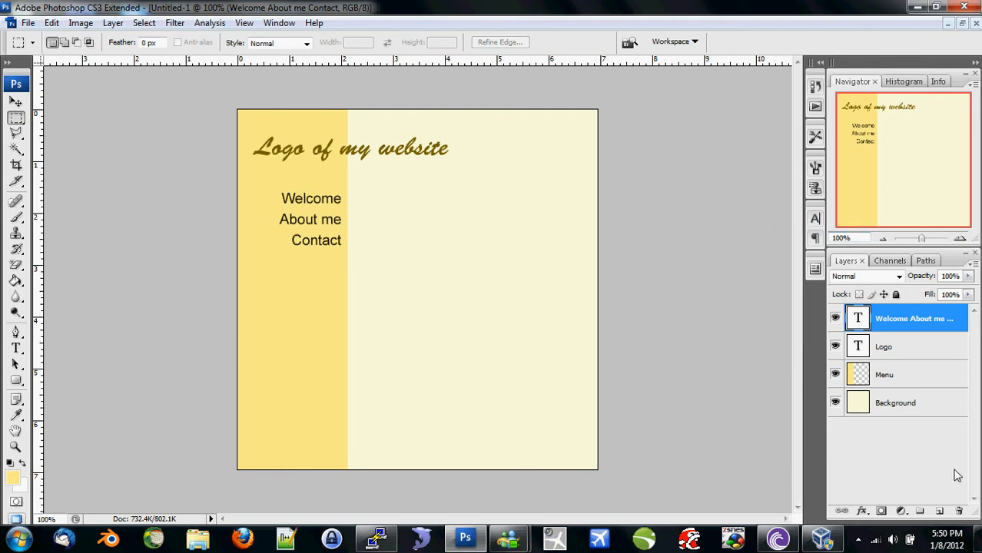
# Create four new empty layers above the menu text layer
pyautogui.click(940, 511)
pyautogui.click(941, 511)
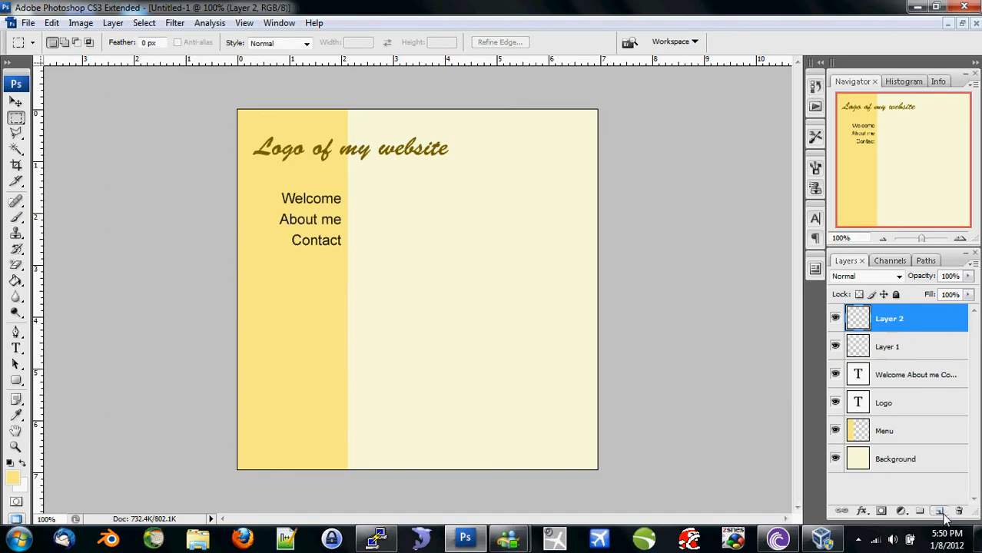
pyautogui.click(940, 511)
pyautogui.click(941, 510)
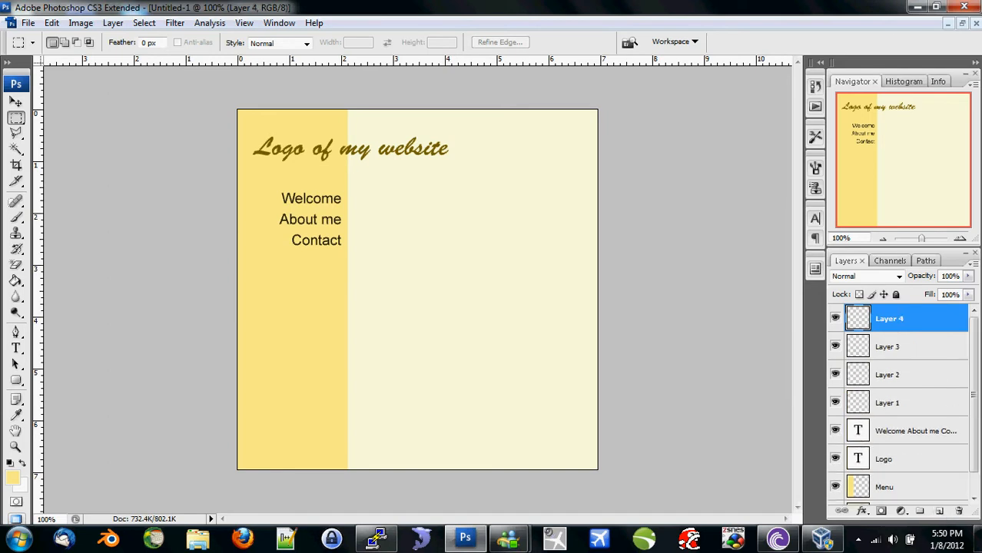
pyautogui.scroll(-1, 974, 361)
pyautogui.scroll(1, 974, 384)
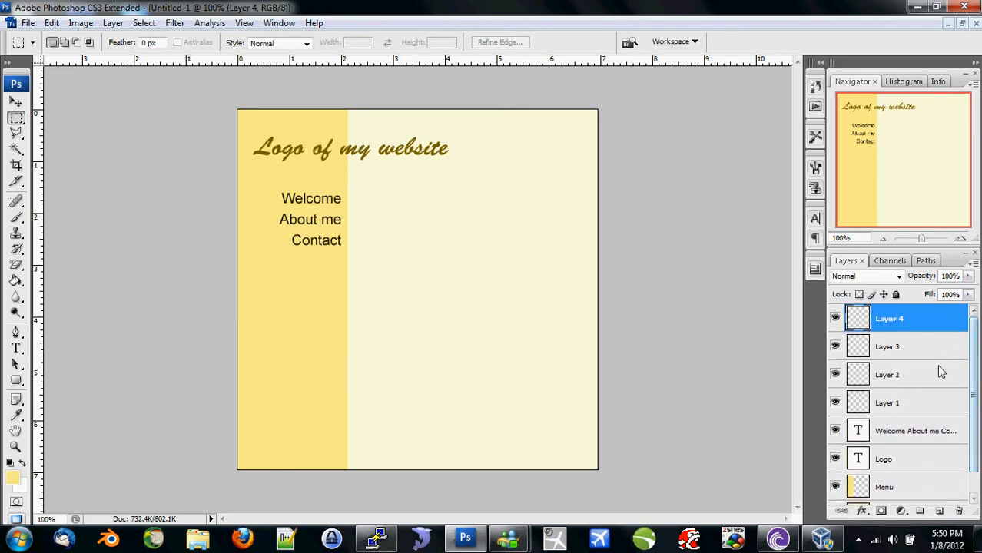
# Select the empty layers Layer 4 through Layer 1 as a continuous range
pyautogui.click(887, 344)
pyautogui.click(889, 321)
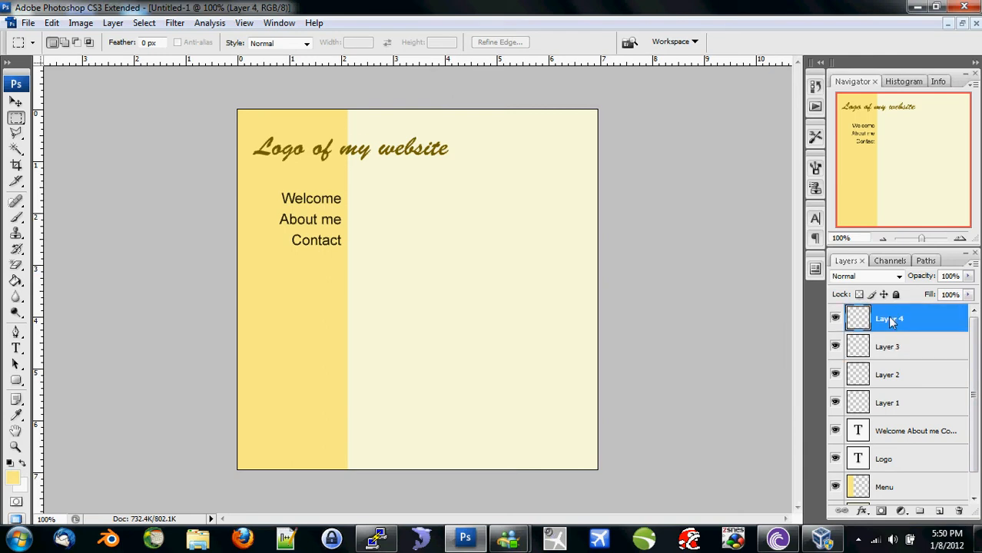
pyautogui.keyDown('shift'); pyautogui.click(902, 349); pyautogui.keyUp('shift')
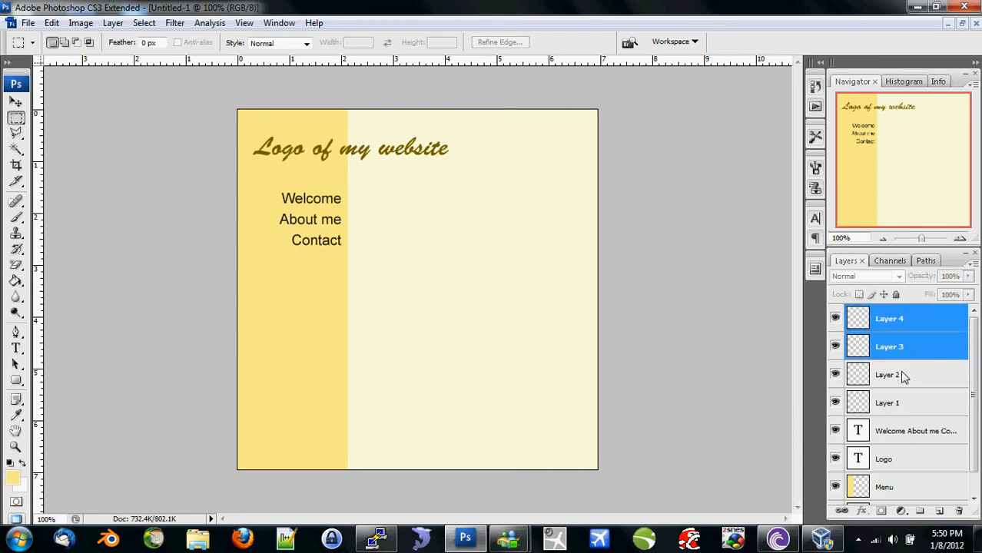
pyautogui.keyDown('shift'); pyautogui.click(900, 374); pyautogui.keyUp('shift')
pyautogui.keyDown('shift'); pyautogui.click(899, 402); pyautogui.keyUp('shift')
pyautogui.keyDown('shift'); pyautogui.click(906, 350); pyautogui.keyUp('shift')
# Add Layer 1, Layer 2 and Layer 3 to the selected Layer 4 and delete all four empty layers
pyautogui.click(899, 321)
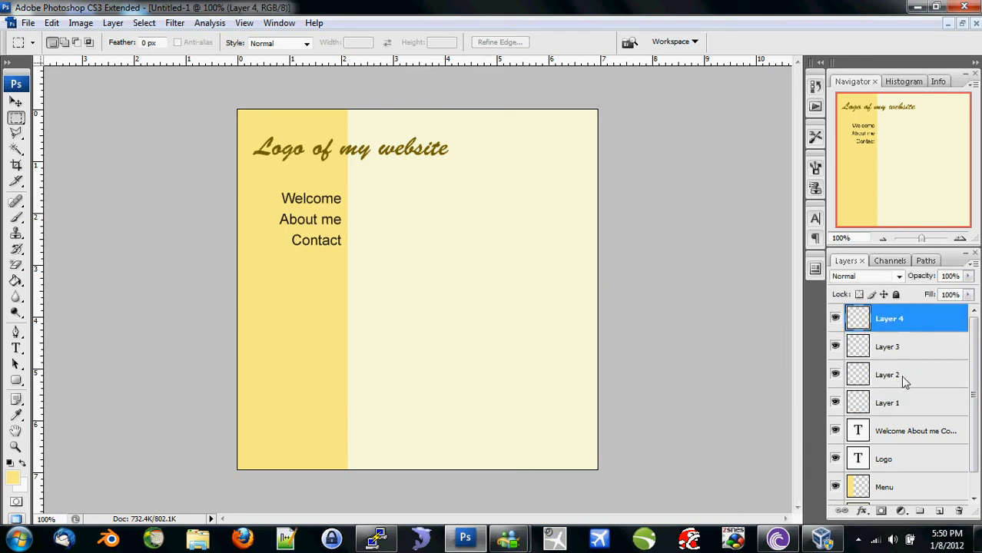
pyautogui.keyDown('shift'); pyautogui.click(900, 379); pyautogui.keyUp('shift')
pyautogui.keyDown('shift'); pyautogui.click(905, 401); pyautogui.keyUp('shift')
pyautogui.keyDown('ctrl'); pyautogui.click(906, 353); pyautogui.keyUp('ctrl')
pyautogui.keyDown('ctrl'); pyautogui.click(900, 369); pyautogui.keyUp('ctrl')
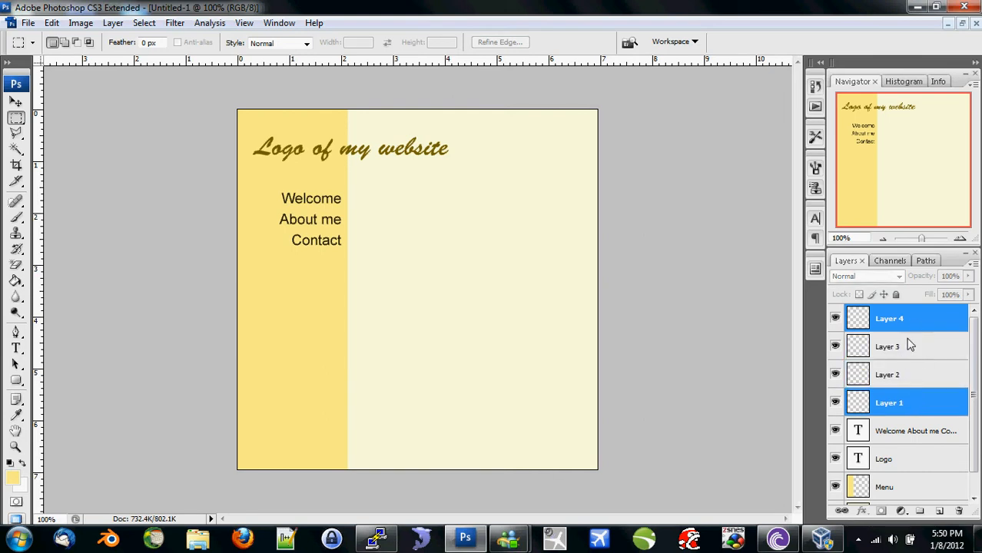
pyautogui.keyDown('ctrl'); pyautogui.click(908, 344); pyautogui.keyUp('ctrl')
pyautogui.keyDown('ctrl'); pyautogui.click(902, 372); pyautogui.keyUp('ctrl')
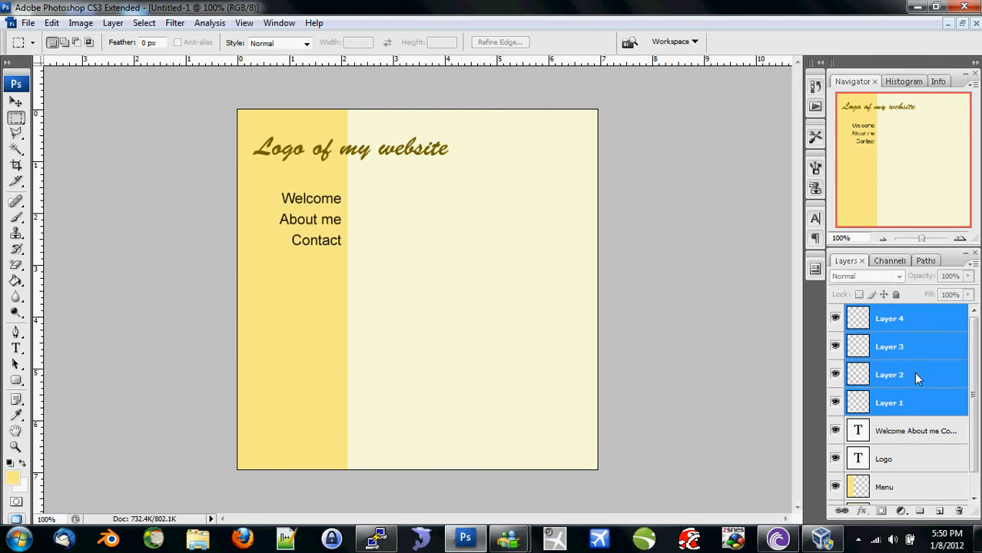
pyautogui.moveTo(912, 358); pyautogui.dragTo(962, 513)
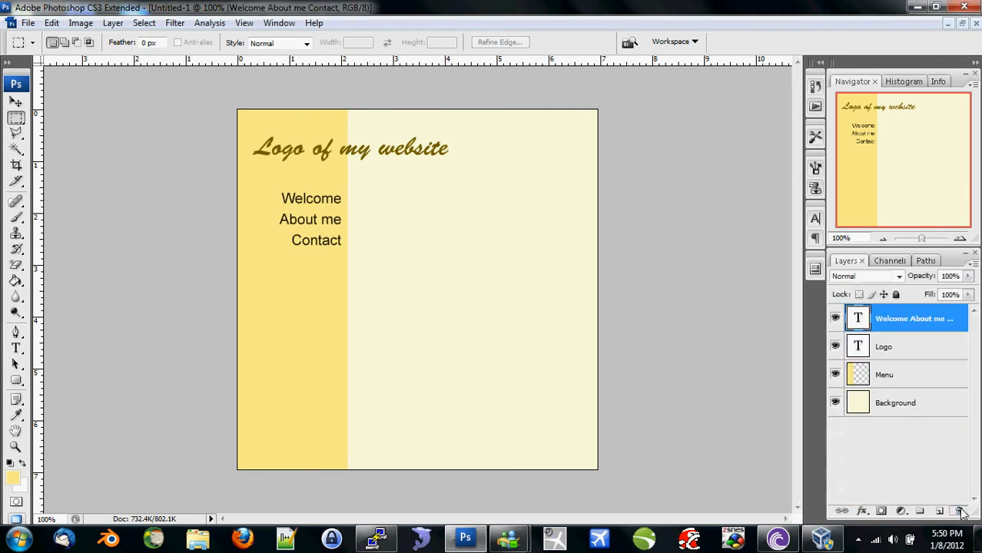
# Create a new layer group above the menu text layer and delete it again
pyautogui.click(921, 512)
pyautogui.doubleClick(899, 316)
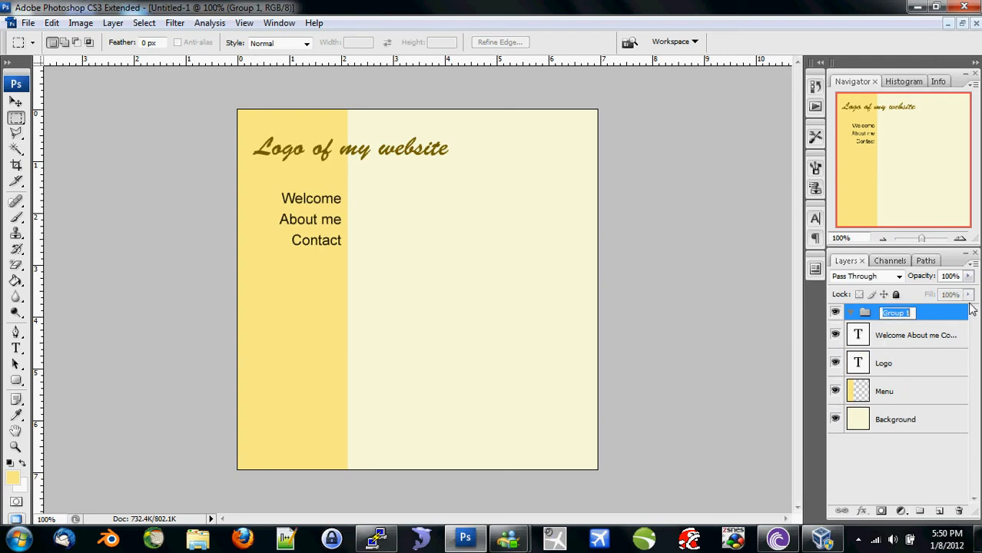
pyautogui.moveTo(928, 322); pyautogui.dragTo(959, 513)
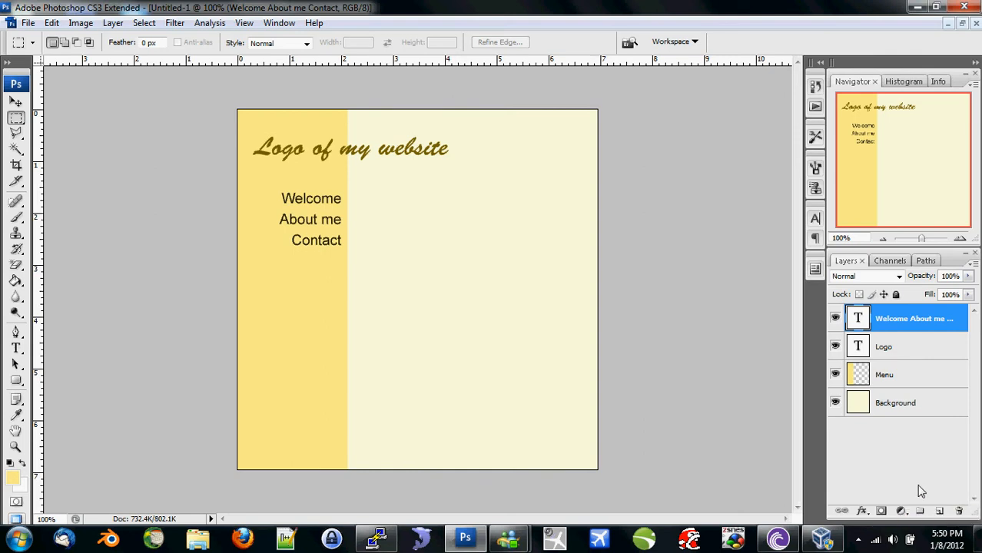
# Create a layer group named Menu and move the yellow Menu column layer into it
pyautogui.click(920, 510)
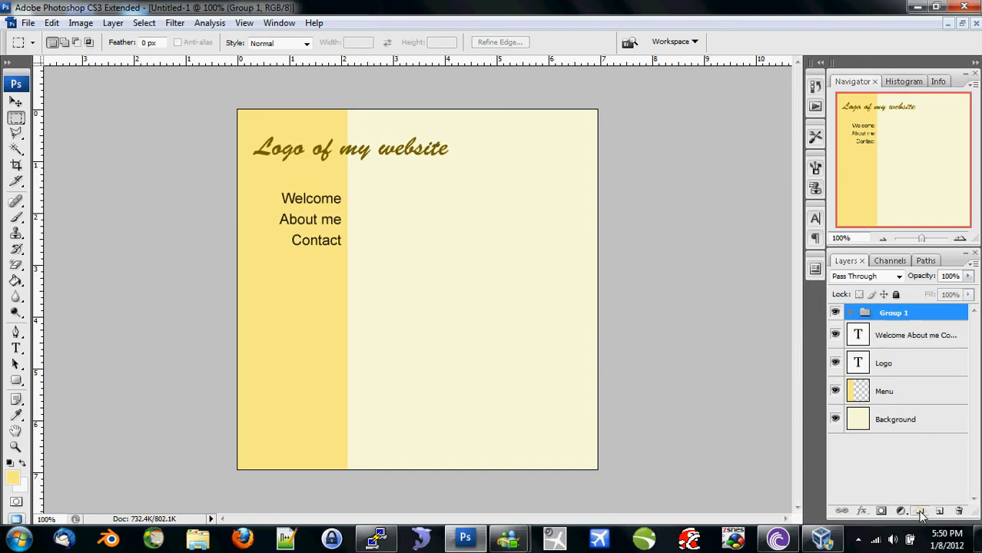
pyautogui.doubleClick(895, 313)
pyautogui.write('Menu')
pyautogui.press('Return')
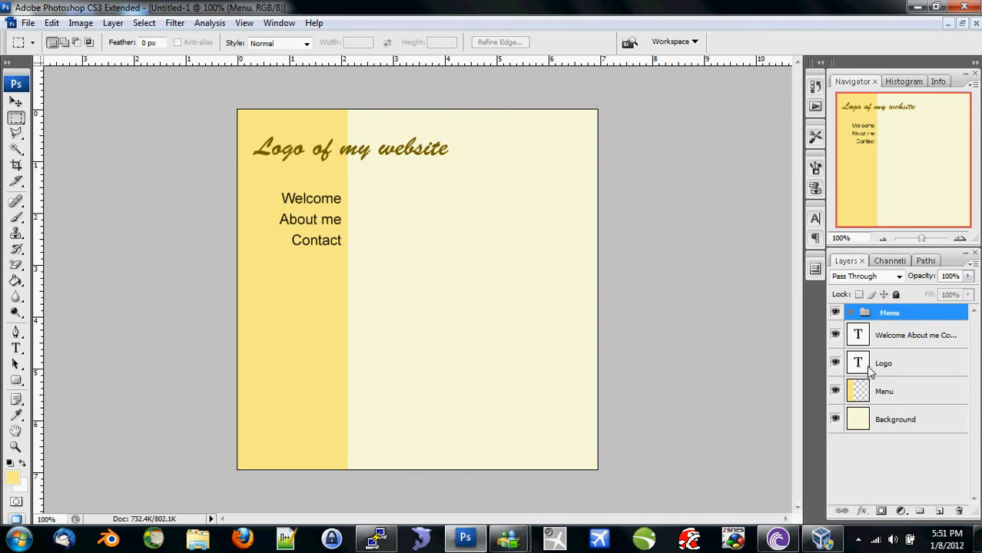
pyautogui.moveTo(868, 391); pyautogui.dragTo(891, 320)
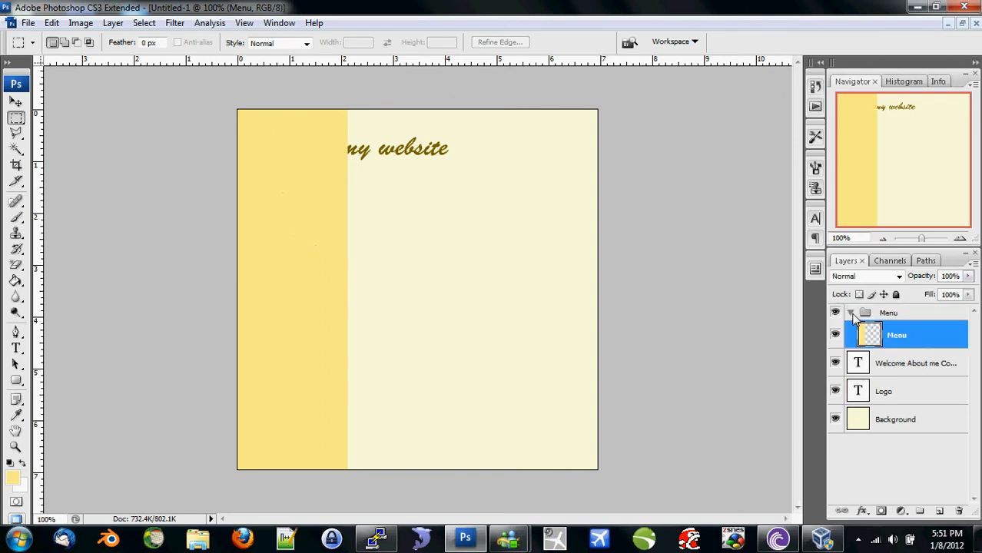
# Rename the Welcome About me Contact text layer as pages and move it into the Menu group
pyautogui.click(907, 362)
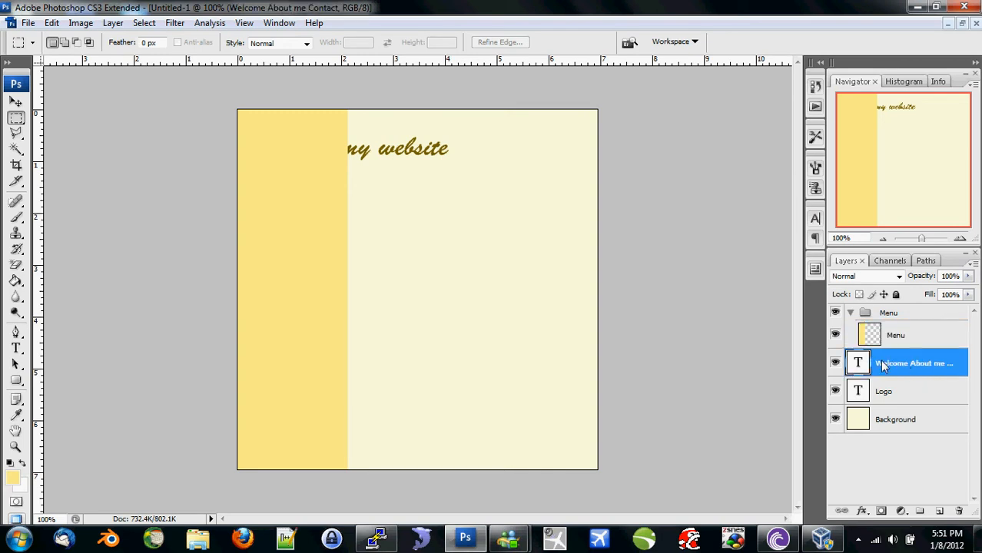
pyautogui.doubleClick(894, 366)
pyautogui.write('pages')
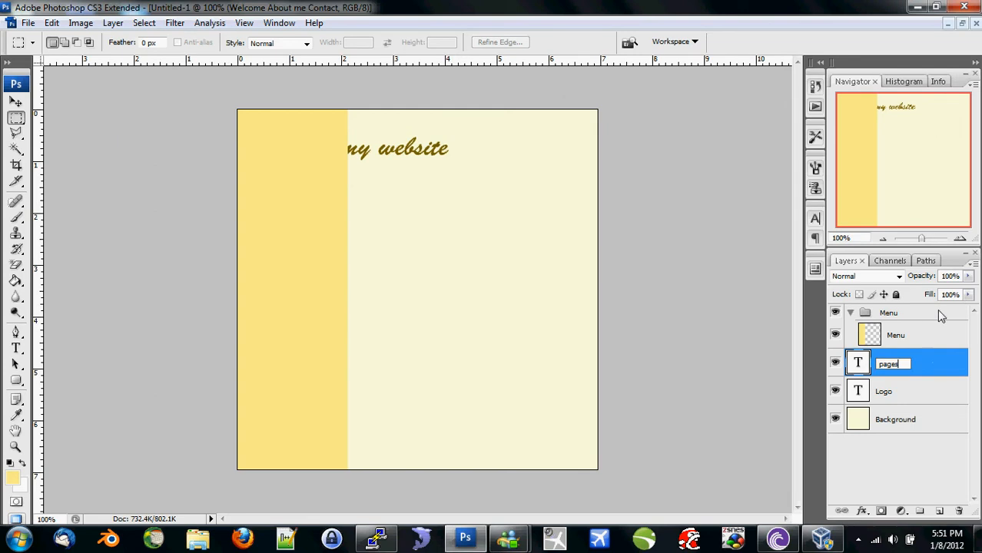
pyautogui.press('Return')
pyautogui.moveTo(891, 353); pyautogui.dragTo(903, 318)
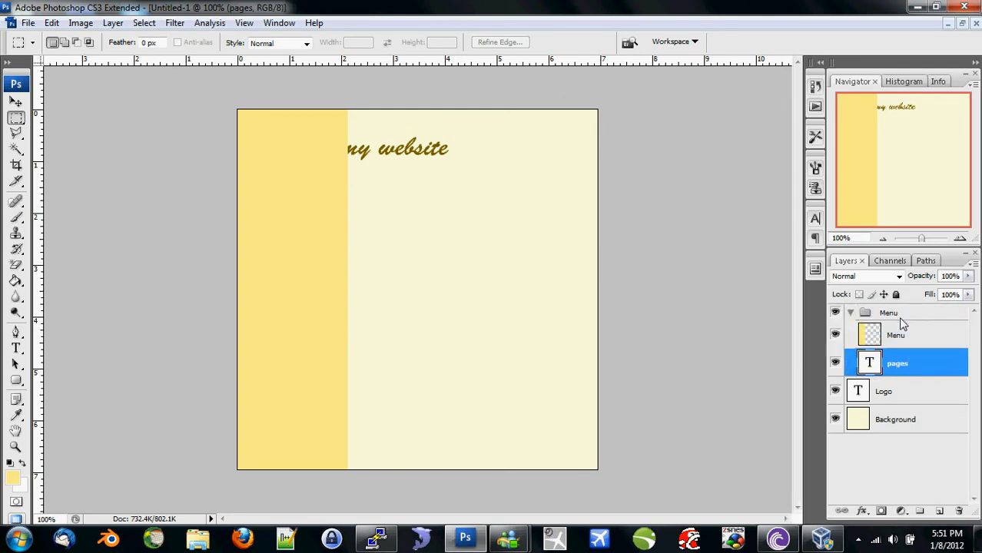
# Collapse the Menu group and move it below the Logo layer, above the Background
pyautogui.click(851, 314)
pyautogui.click(852, 313)
pyautogui.click(851, 313)
pyautogui.click(851, 314)
pyautogui.click(851, 314)
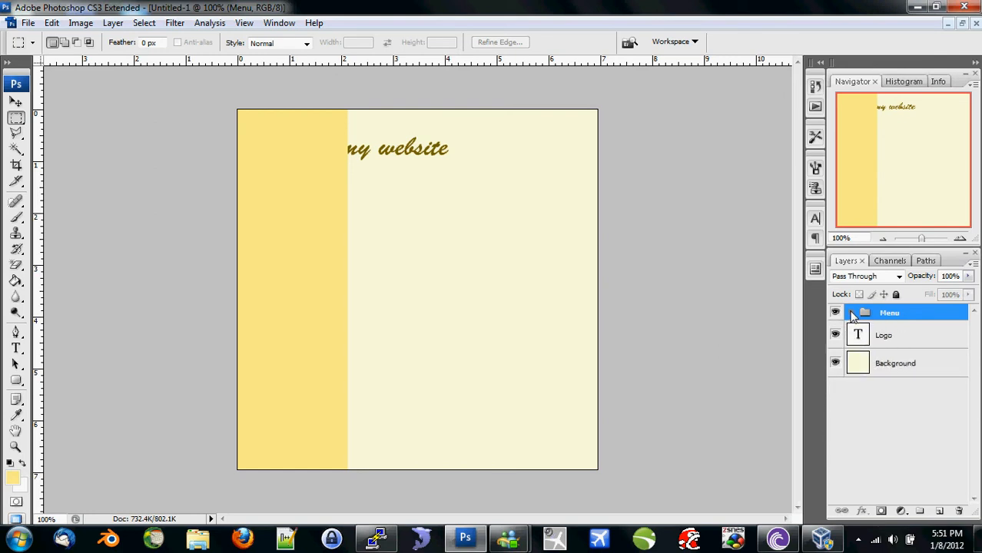
pyautogui.click(851, 313)
pyautogui.click(851, 314)
pyautogui.moveTo(890, 314); pyautogui.dragTo(889, 355)
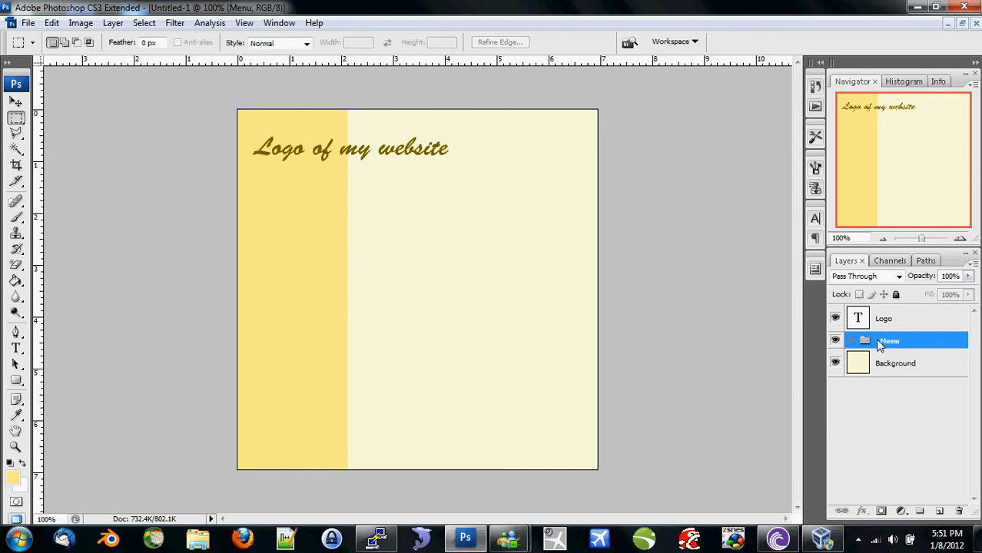
# Expand the Menu group and move the pages text layer above the yellow Menu layer inside it
pyautogui.click(853, 344)
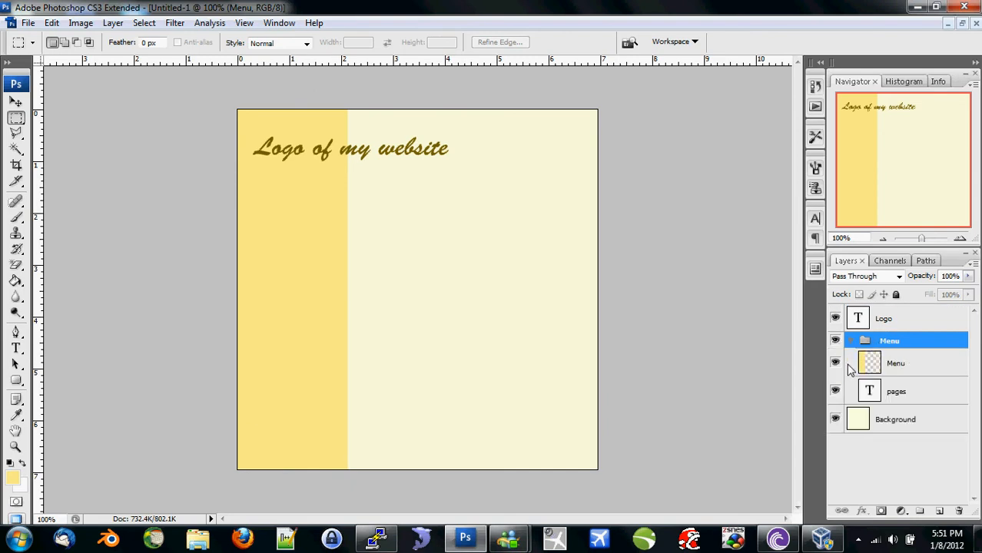
pyautogui.click(835, 341)
pyautogui.click(835, 341)
pyautogui.moveTo(870, 384); pyautogui.dragTo(870, 353)
# Collapse the Menu group and toggle its visibility to examine which page elements it controls, leaving it visible
pyautogui.click(835, 341)
pyautogui.click(835, 341)
pyautogui.click(835, 341)
pyautogui.click(850, 341)
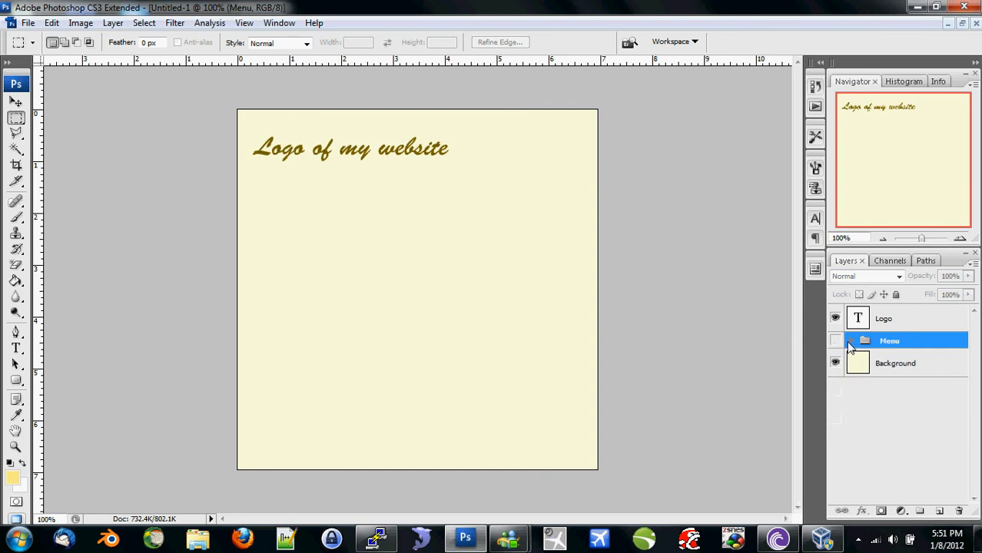
pyautogui.click(835, 341)
pyautogui.moveTo(858, 345)
pyautogui.mouseDown()
pyautogui.moveTo(872, 326)
pyautogui.moveTo(877, 341)
pyautogui.moveTo(850, 344)
pyautogui.mouseUp()
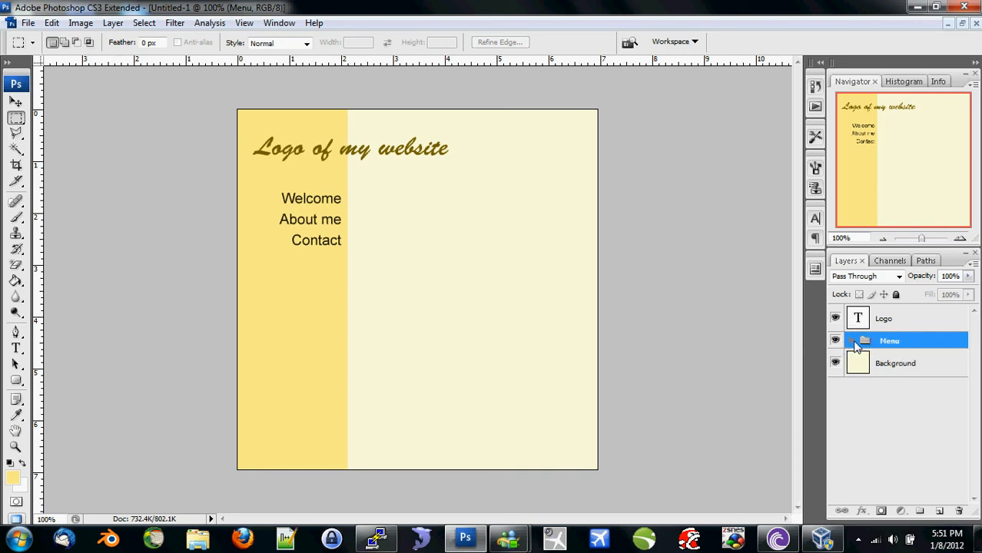
pyautogui.click(835, 340)
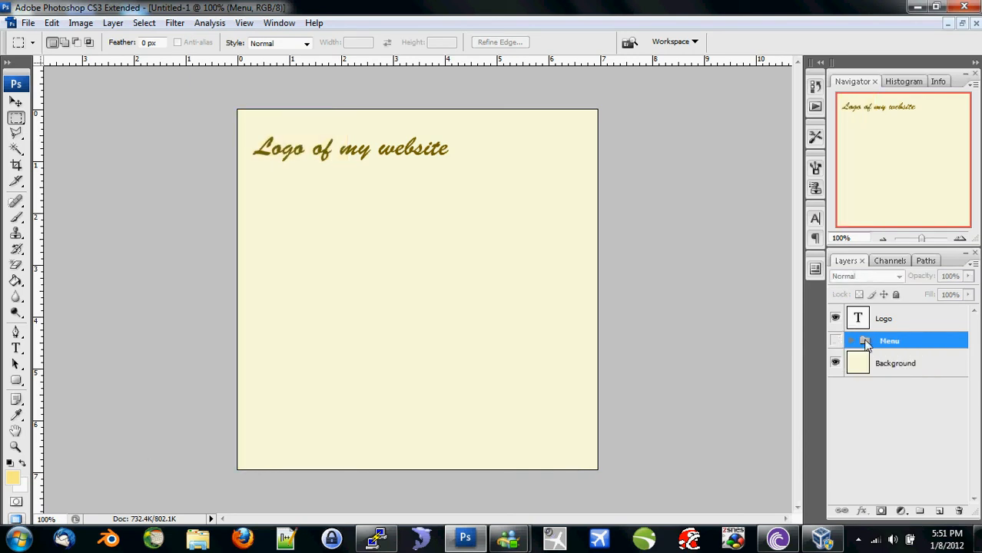
pyautogui.click(836, 343)
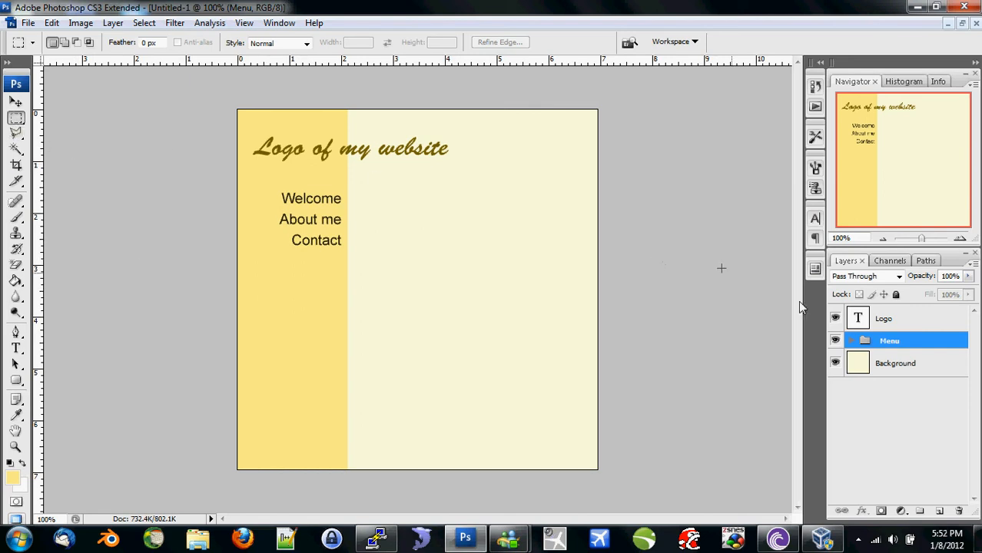
# Create a new layer above the Menu group and name it gradient
pyautogui.click(937, 512)
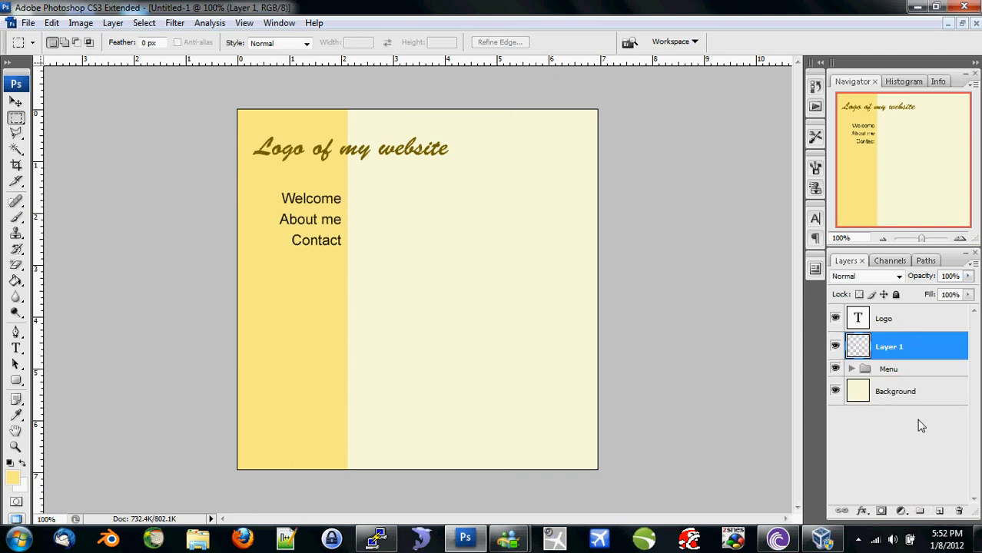
pyautogui.doubleClick(891, 350)
pyautogui.write('gradient')
pyautogui.press('Return')
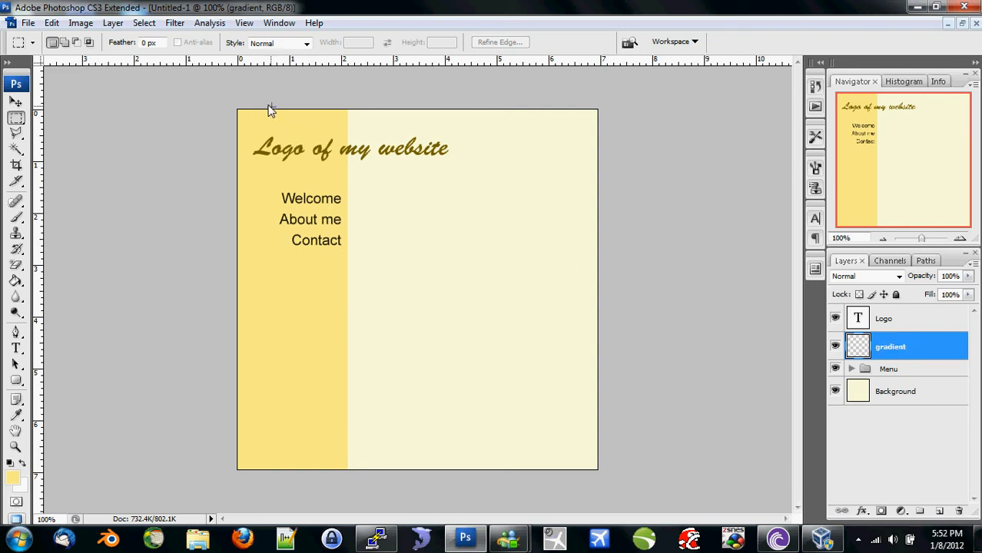
# Draw a rectangular selection from the canvas's top-right corner, about 6 by 5.2 ruler units, and activate the Gradient tool
pyautogui.moveTo(600, 110); pyautogui.dragTo(286, 379)
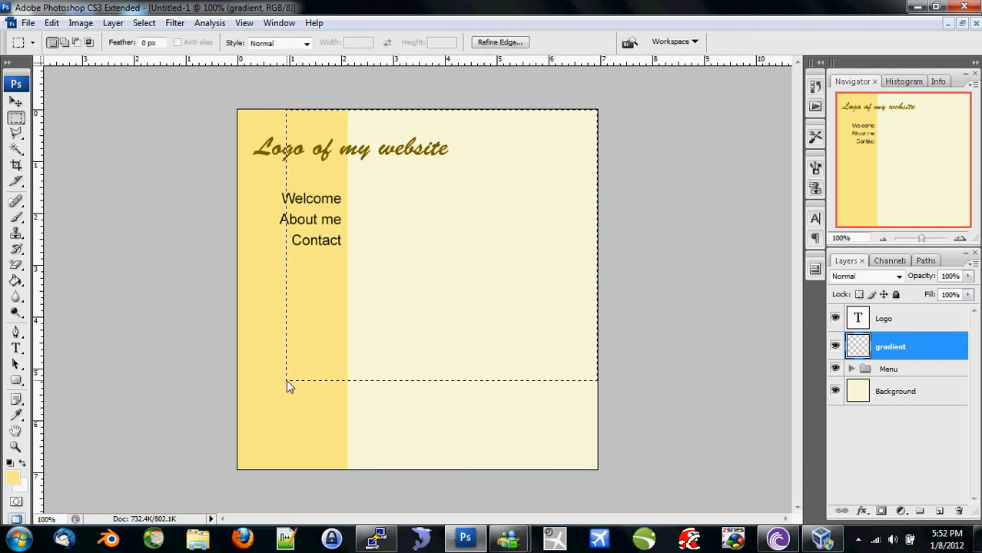
pyautogui.click(16, 281)
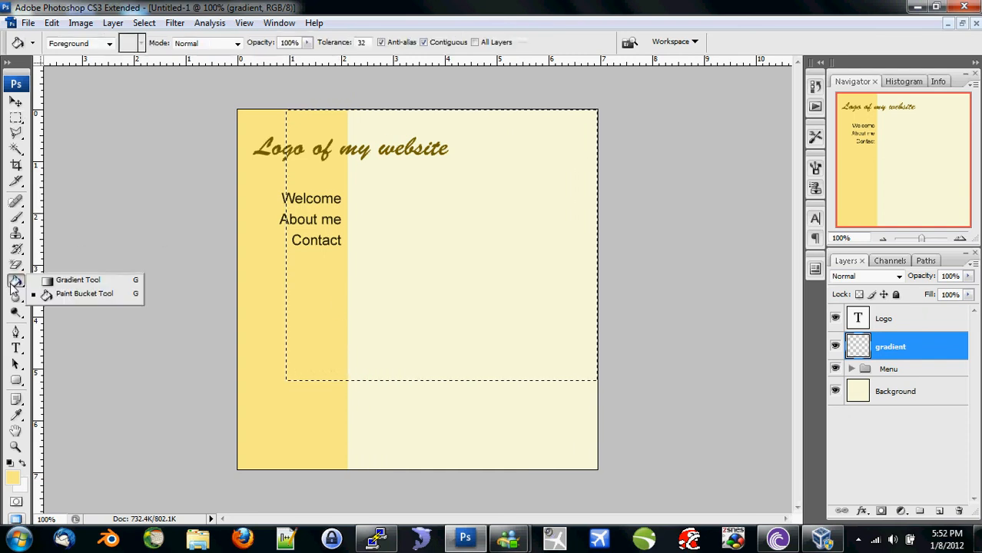
pyautogui.click(72, 282)
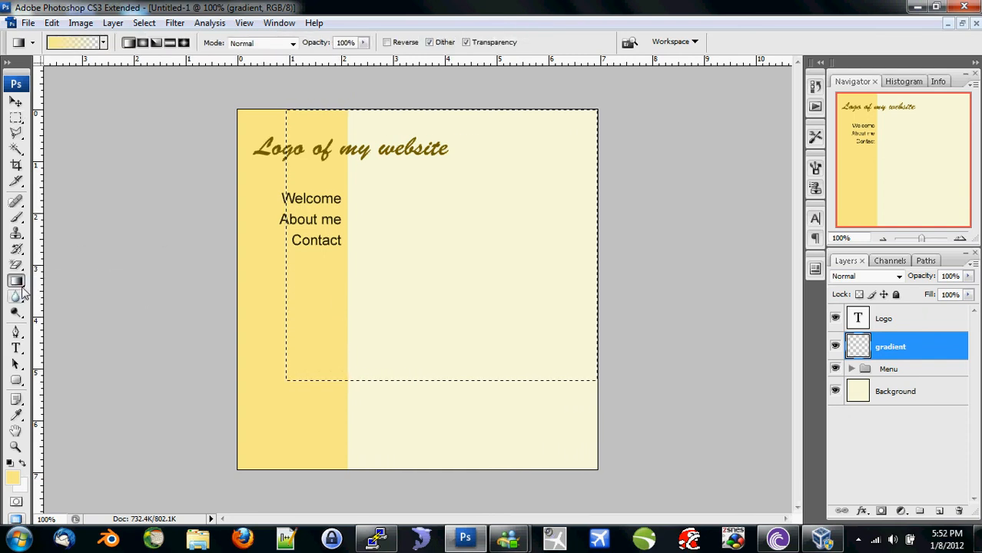
# Switch to the Paint Bucket tool and back to the Gradient tool
pyautogui.click(21, 286)
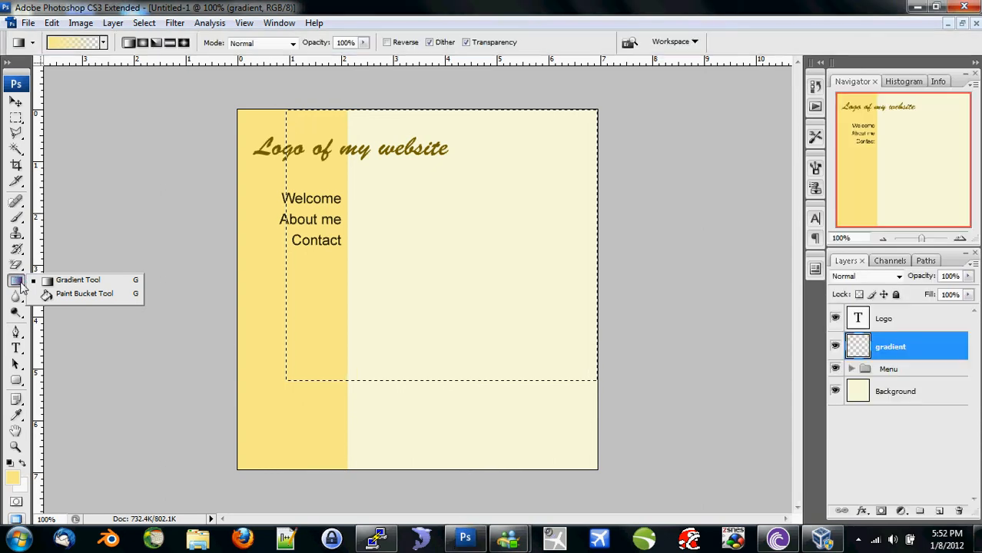
pyautogui.click(32, 282)
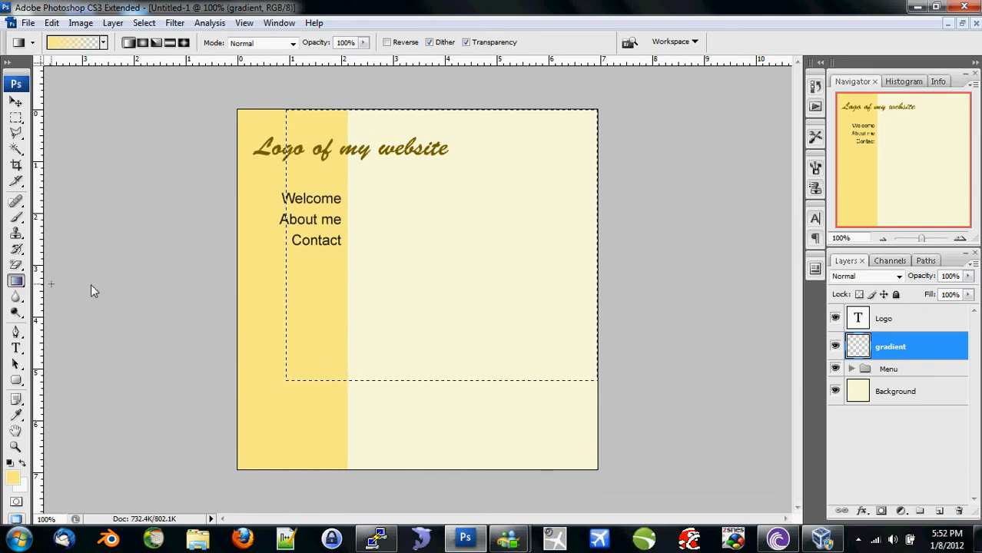
pyautogui.click(19, 283)
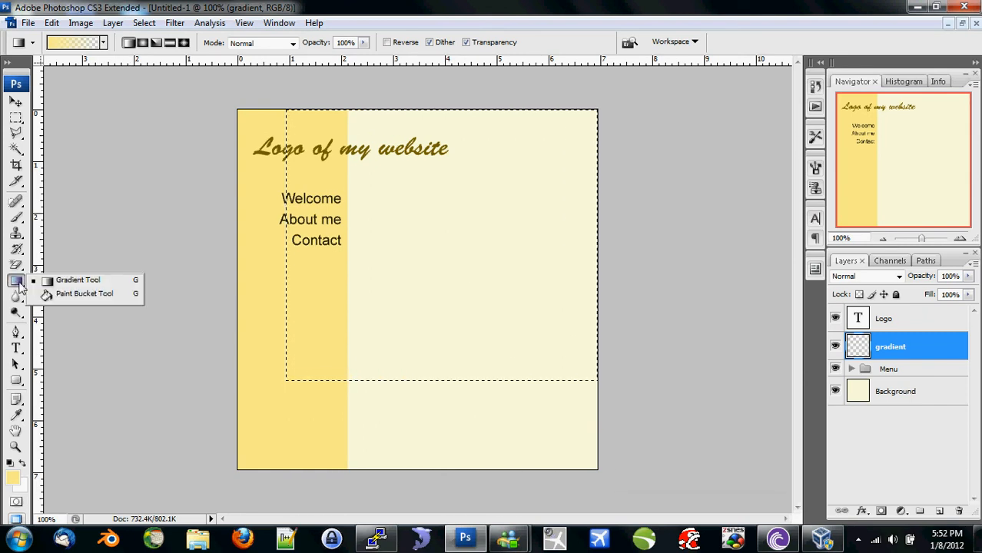
pyautogui.click(60, 293)
pyautogui.click(17, 283)
pyautogui.click(90, 281)
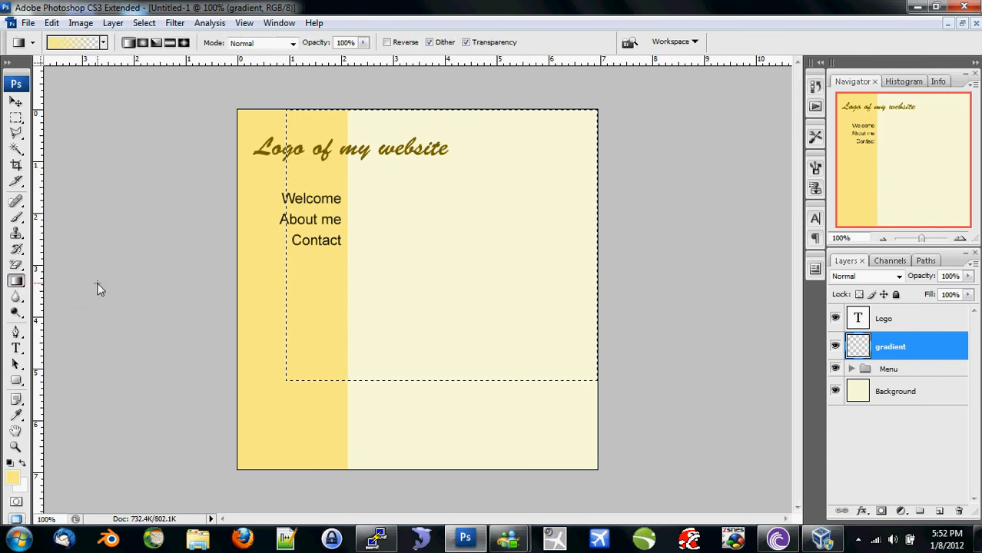
# Try several gradient presets, including Transparent Rainbow and Violet, Orange, and settle on Foreground to Transparent
pyautogui.click(74, 43)
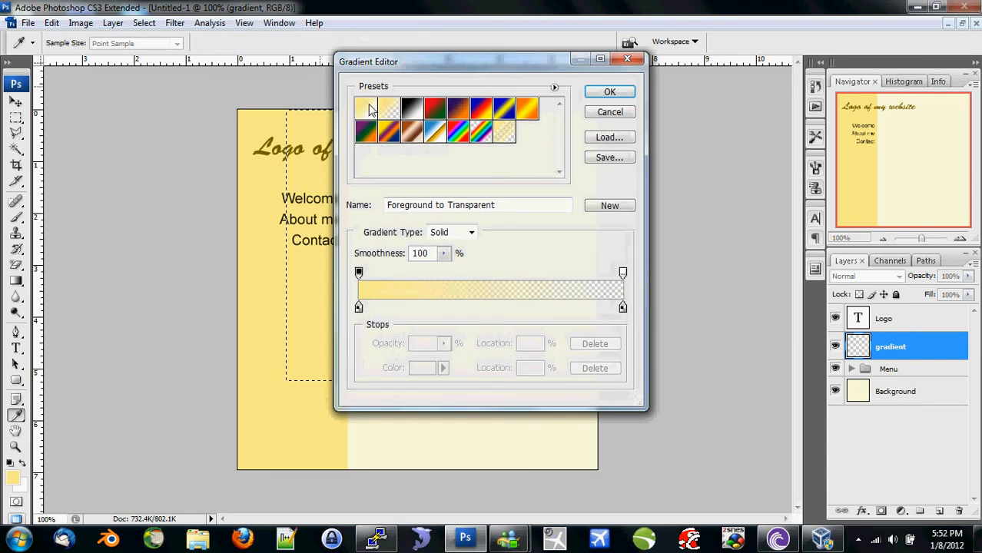
pyautogui.click(375, 133)
pyautogui.click(389, 133)
pyautogui.click(413, 133)
pyautogui.click(418, 114)
pyautogui.click(434, 114)
pyautogui.click(439, 133)
pyautogui.click(459, 114)
pyautogui.click(501, 114)
pyautogui.click(489, 134)
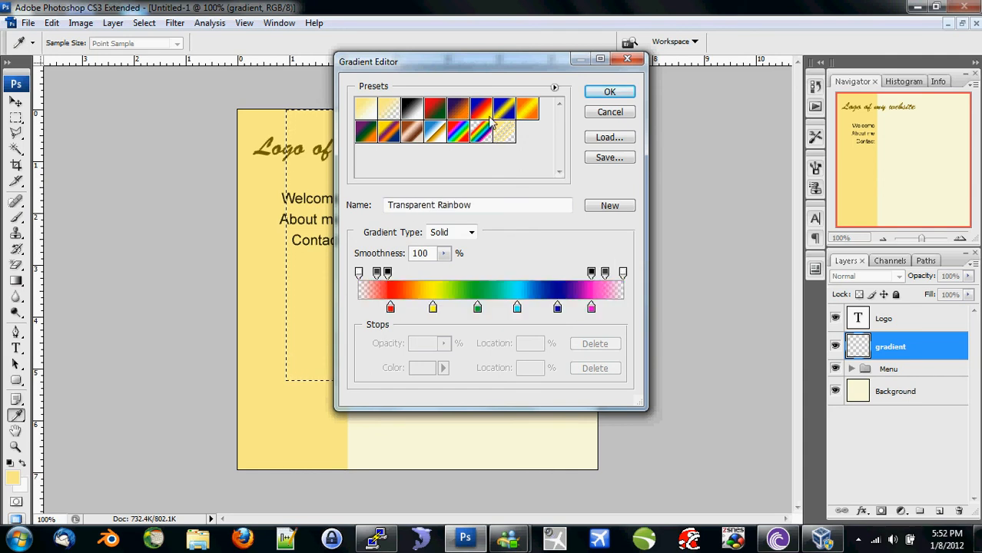
pyautogui.click(458, 114)
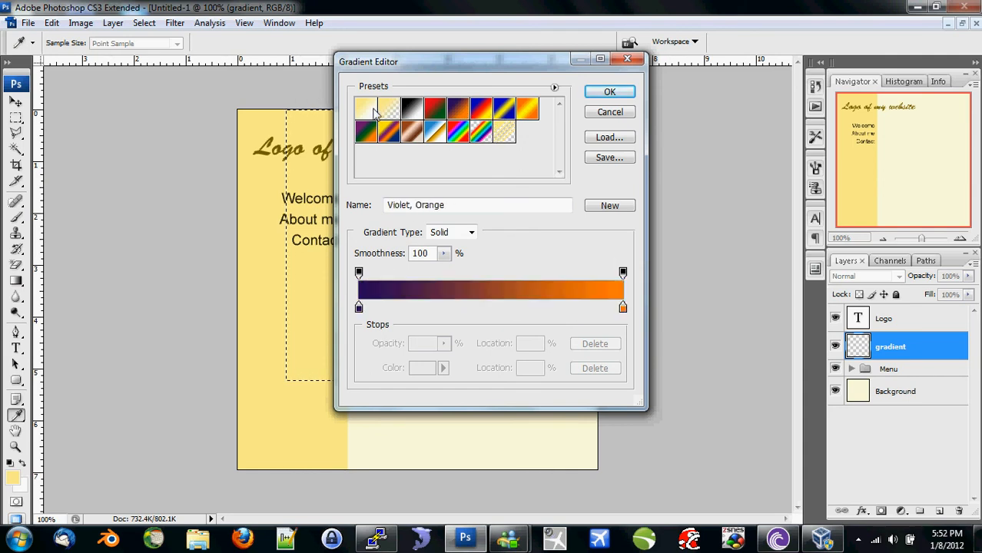
pyautogui.click(390, 115)
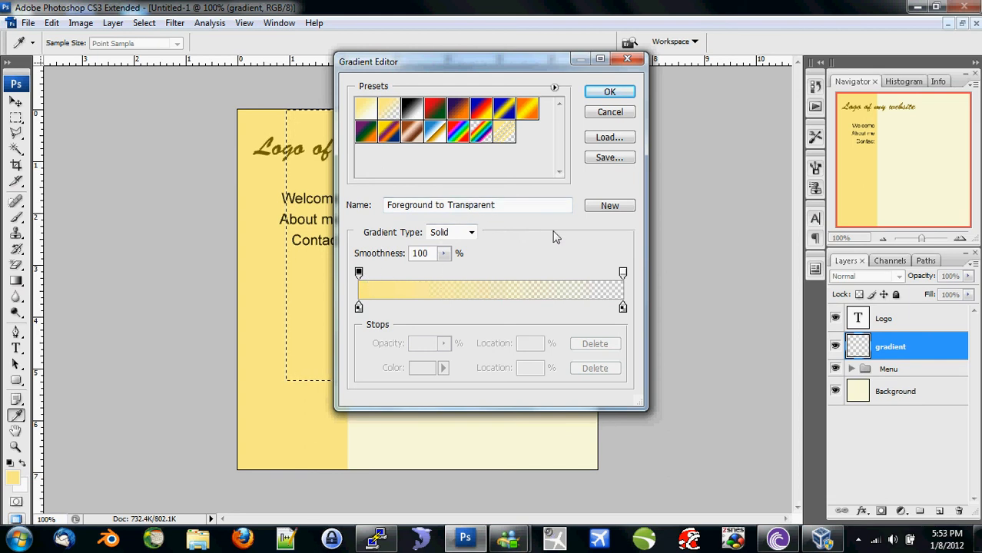
pyautogui.click(609, 93)
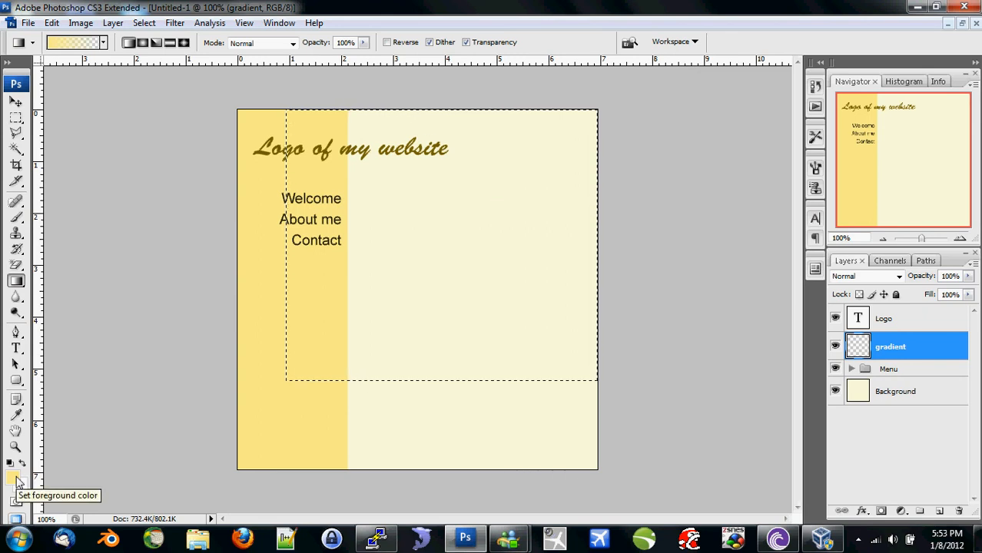
# Change the foreground color to a bright, saturated red
pyautogui.click(14, 480)
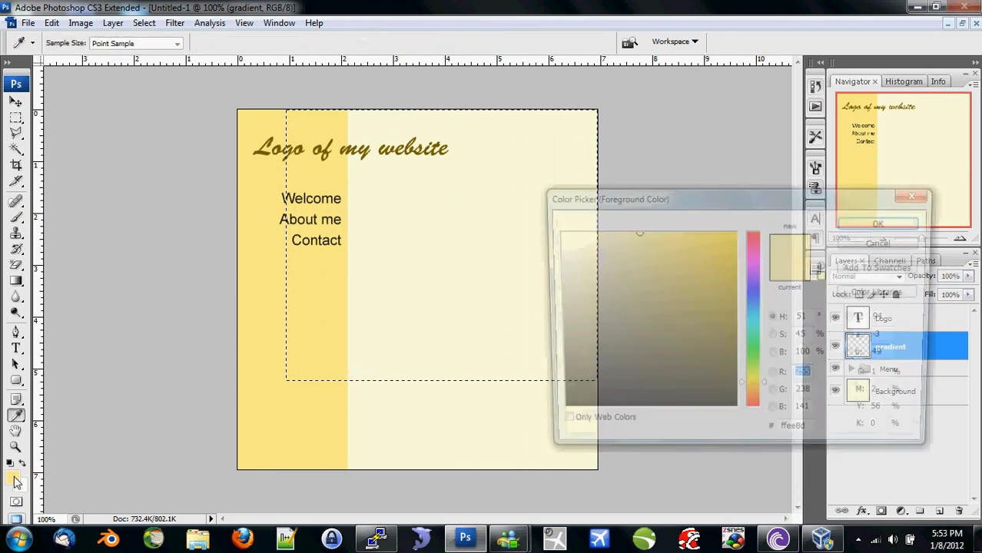
pyautogui.moveTo(743, 366); pyautogui.dragTo(754, 419)
pyautogui.moveTo(692, 253); pyautogui.dragTo(747, 261)
pyautogui.click(883, 222)
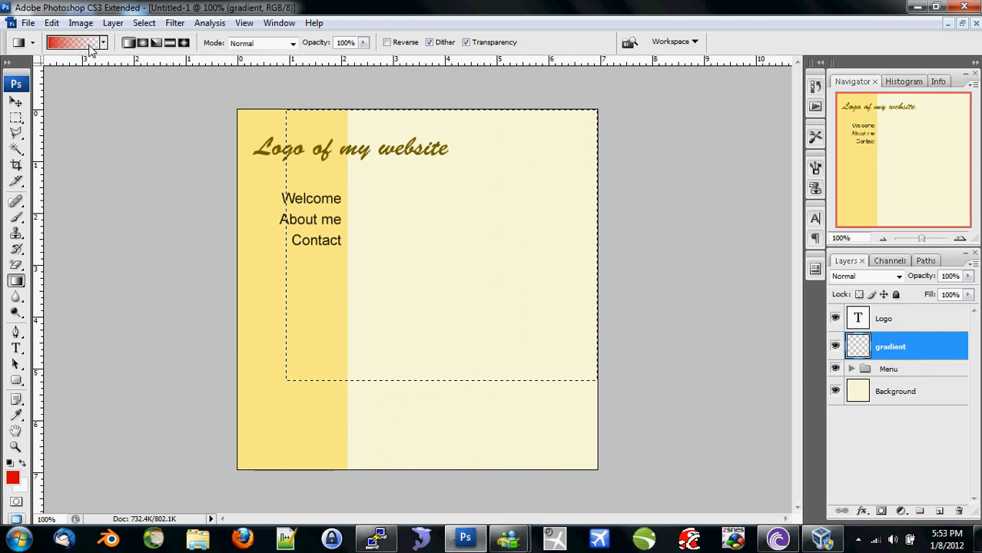
# Fill the selection with a radial red-to-transparent gradient reaching about 4 ruler units from the canvas's top-right corner, and deselect it
pyautogui.click(143, 43)
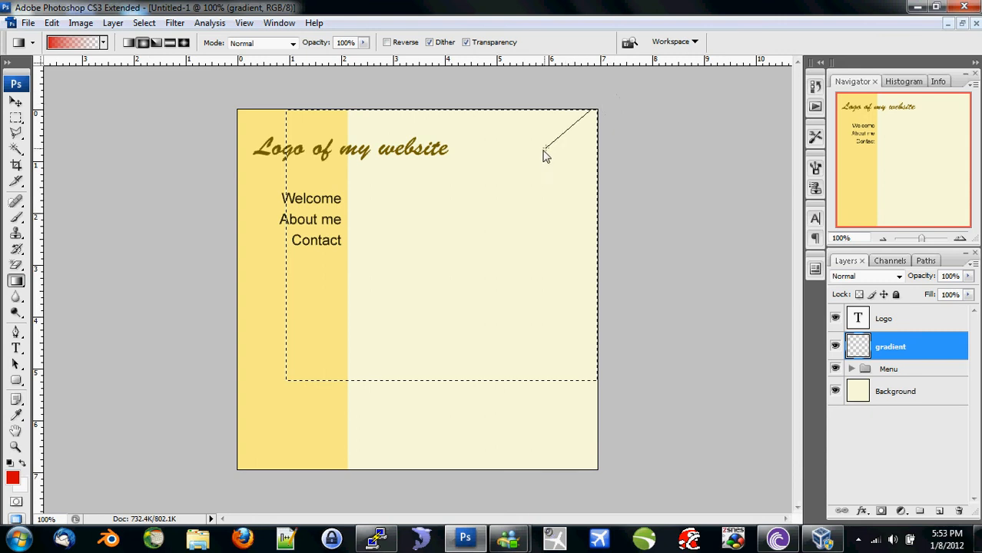
pyautogui.hotkey('ctrl', 'z')
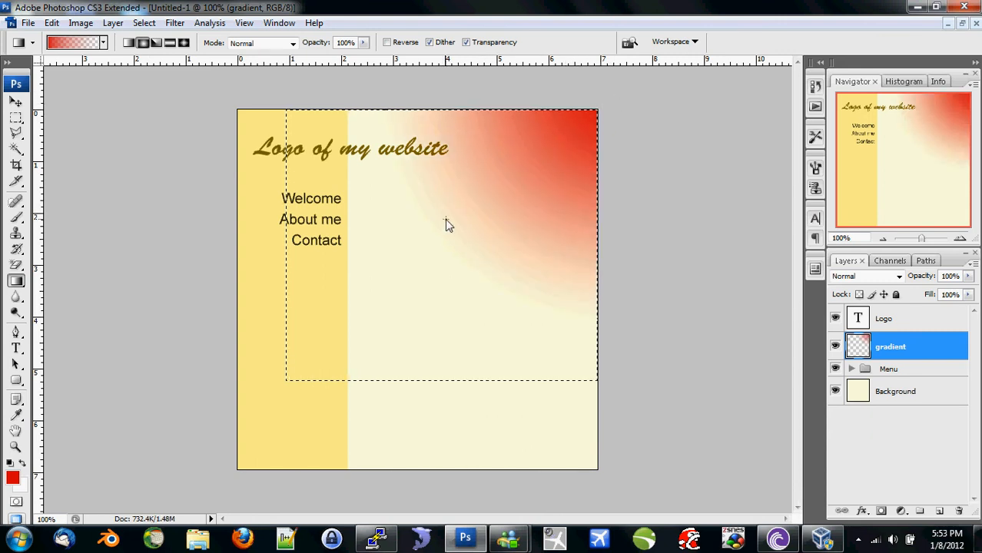
pyautogui.click(15, 120)
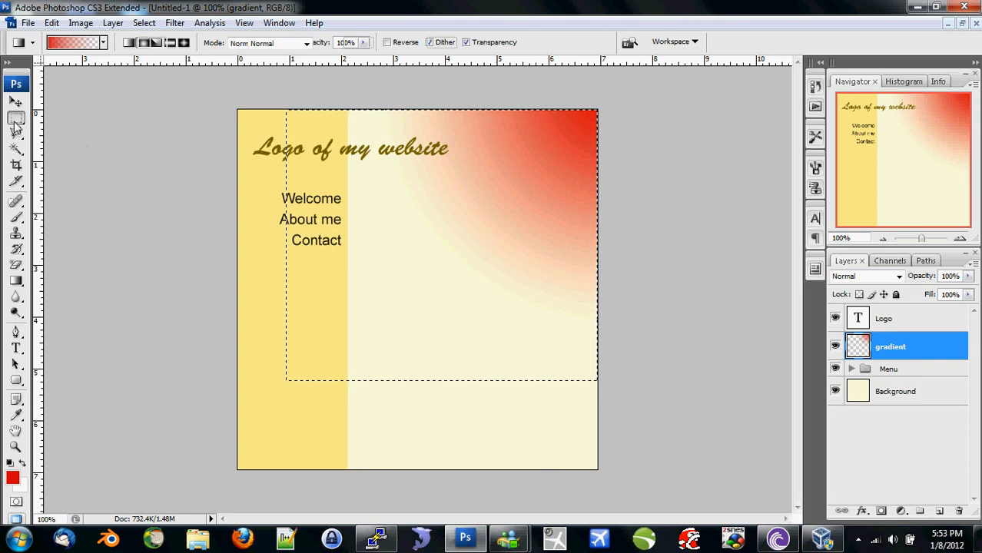
pyautogui.click(275, 164)
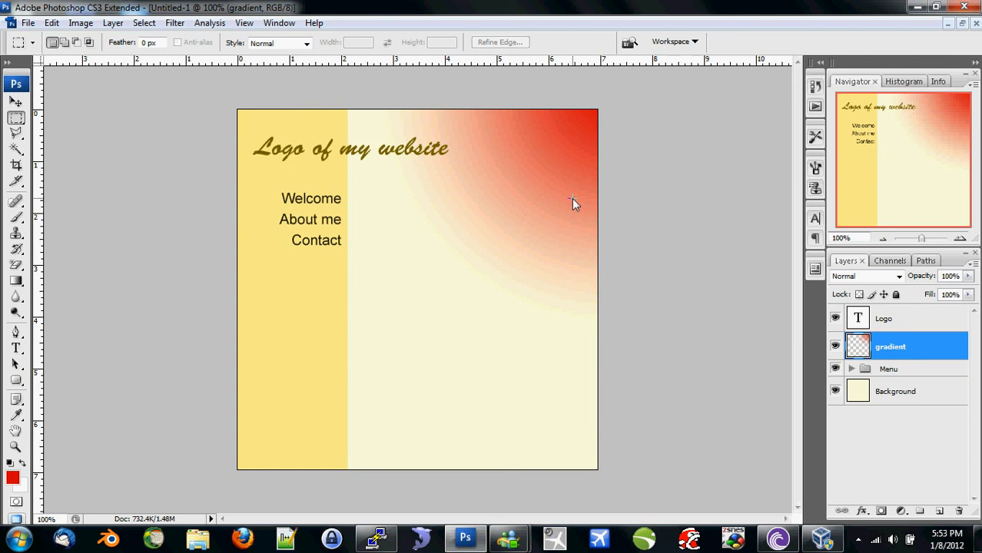
# Check the gradient layer by hiding and reshowing it, and lower its opacity to 37%
pyautogui.click(835, 347)
pyautogui.click(835, 347)
pyautogui.click(967, 278)
pyautogui.moveTo(968, 291); pyautogui.dragTo(912, 287)
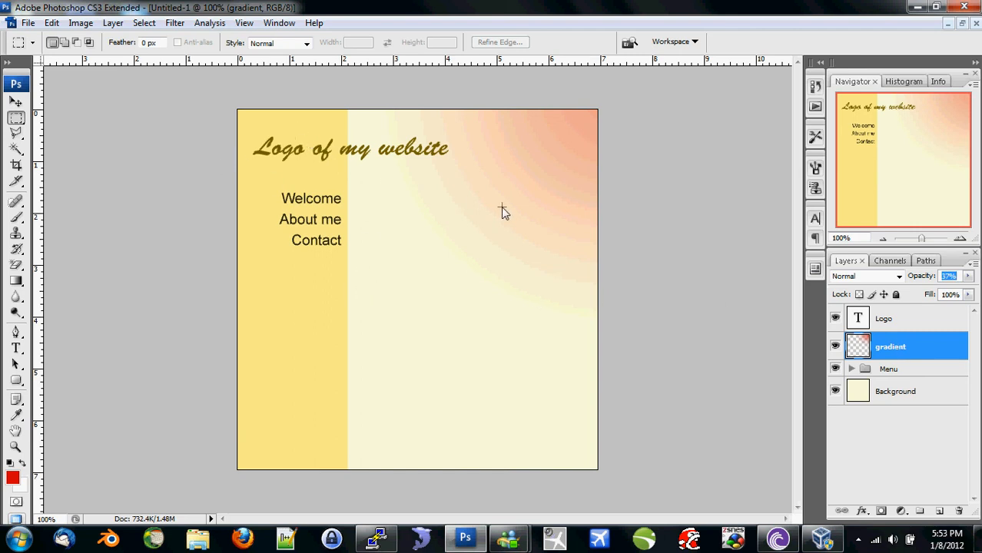
# Open the layer style settings for the Logo text layer and keep the logo in view at 200% zoom
pyautogui.click(959, 238)
pyautogui.moveTo(908, 197); pyautogui.dragTo(872, 154)
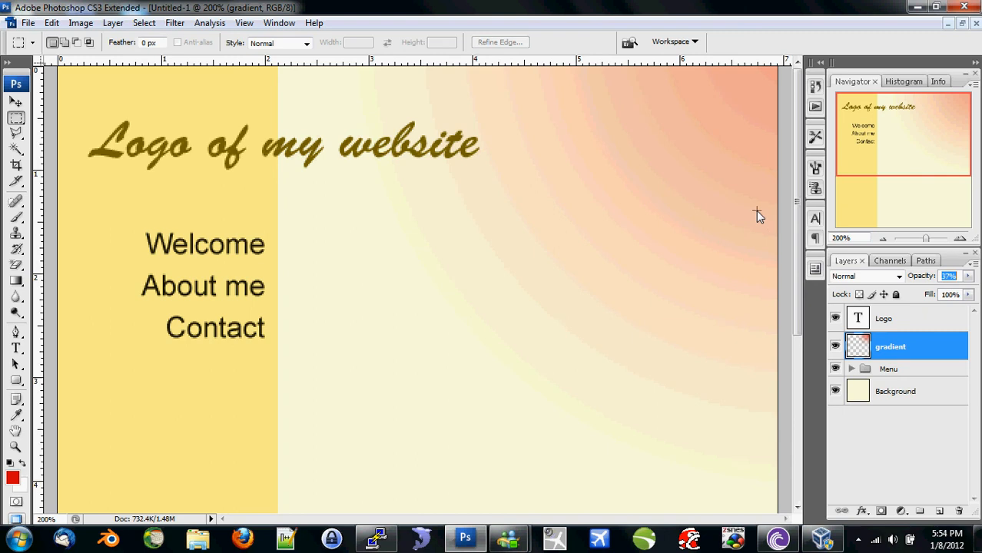
pyautogui.click(919, 318)
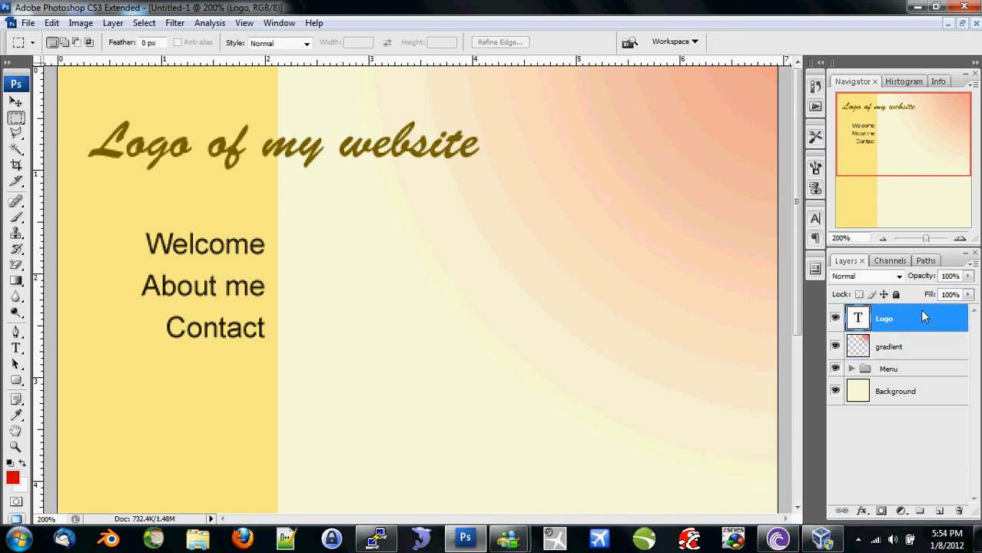
pyautogui.doubleClick(883, 320)
pyautogui.doubleClick(858, 320)
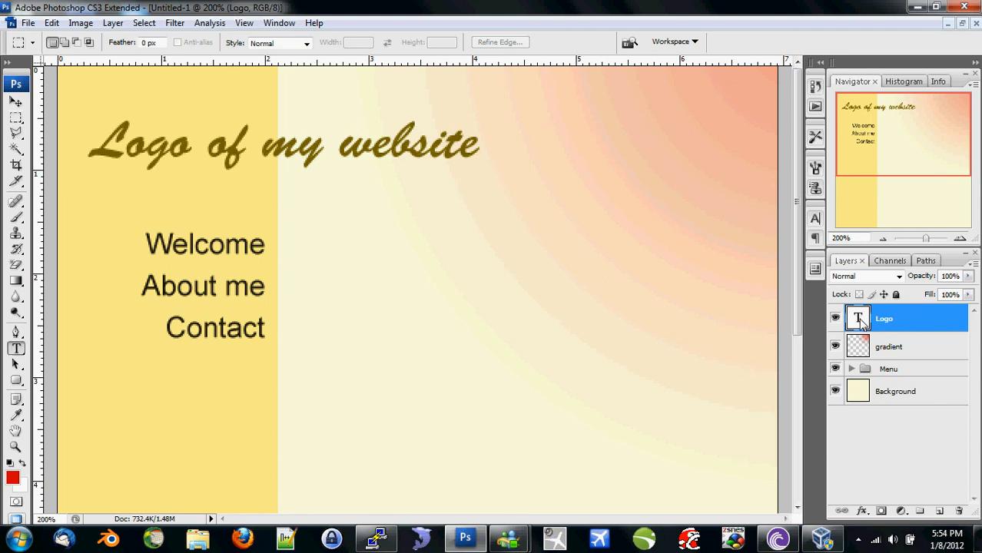
pyautogui.click(945, 321)
pyautogui.doubleClick(946, 319)
pyautogui.moveTo(781, 125); pyautogui.dragTo(704, 151)
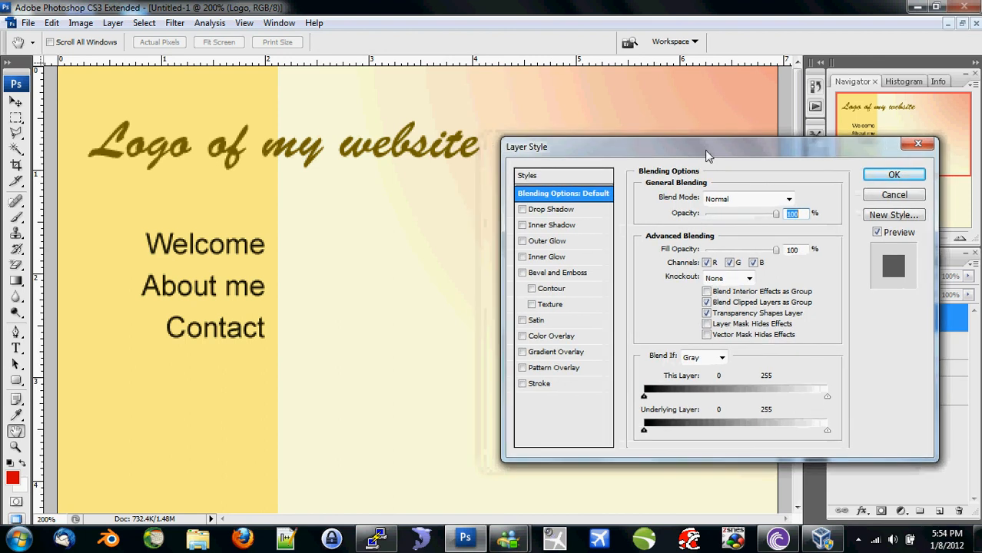
# Try a red Multiply drop shadow on the logo text with 36% opacity and an 11° angle, and turn it off again
pyautogui.click(522, 210)
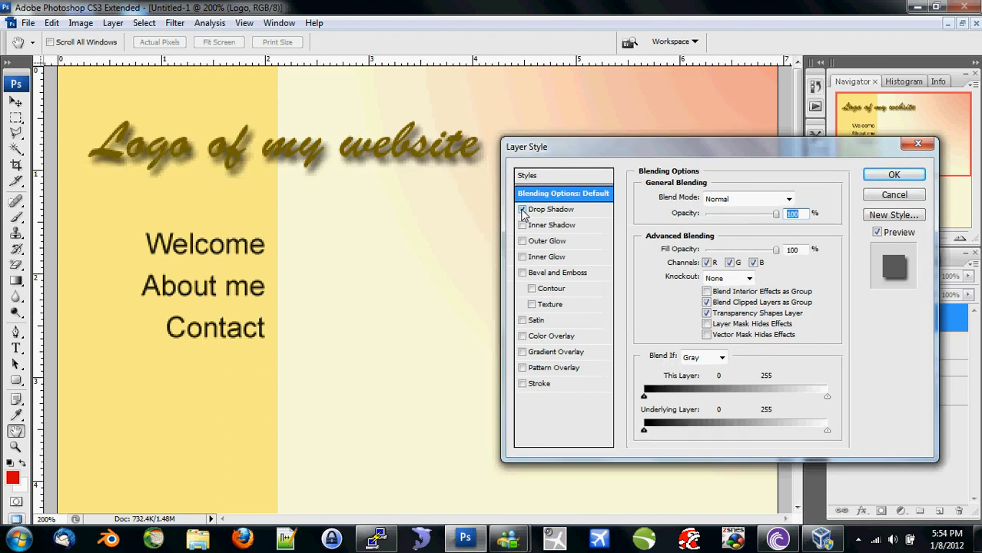
pyautogui.moveTo(578, 150); pyautogui.dragTo(563, 188)
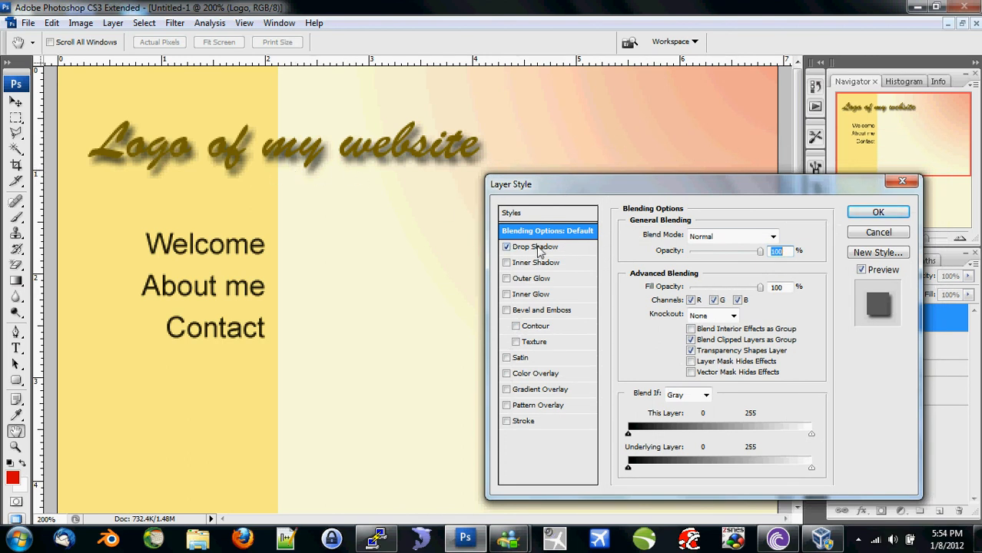
pyautogui.click(537, 249)
pyautogui.moveTo(698, 266); pyautogui.dragTo(735, 236)
pyautogui.click(773, 236)
pyautogui.click(885, 224)
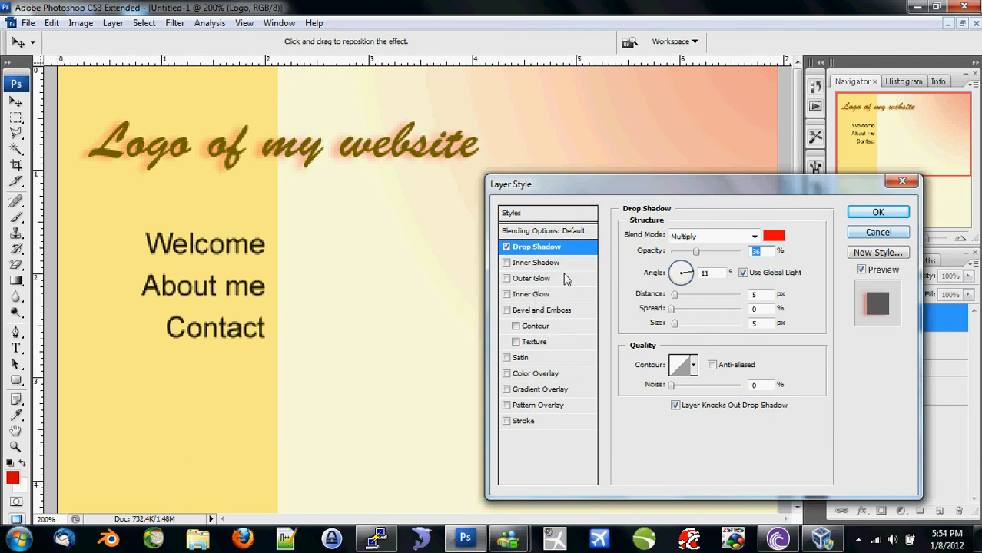
pyautogui.click(506, 247)
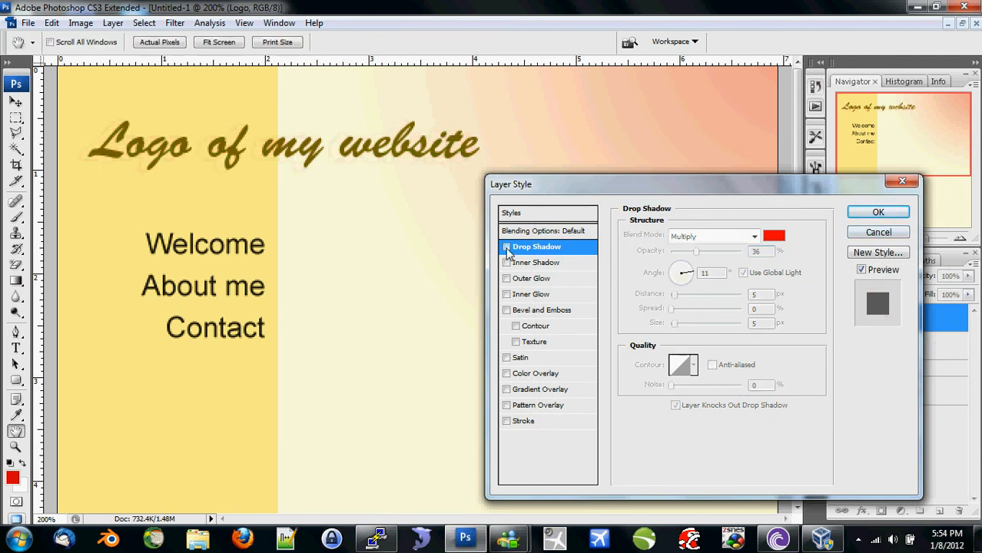
# Try Bevel and Emboss on the logo text with the Outer Bevel style, and turn it off again
pyautogui.click(506, 311)
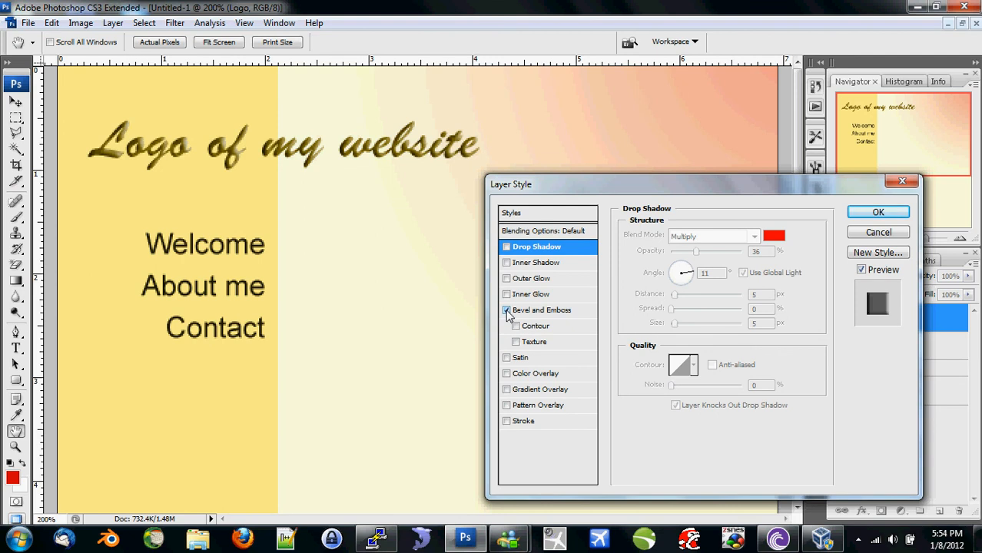
pyautogui.click(530, 311)
pyautogui.click(722, 240)
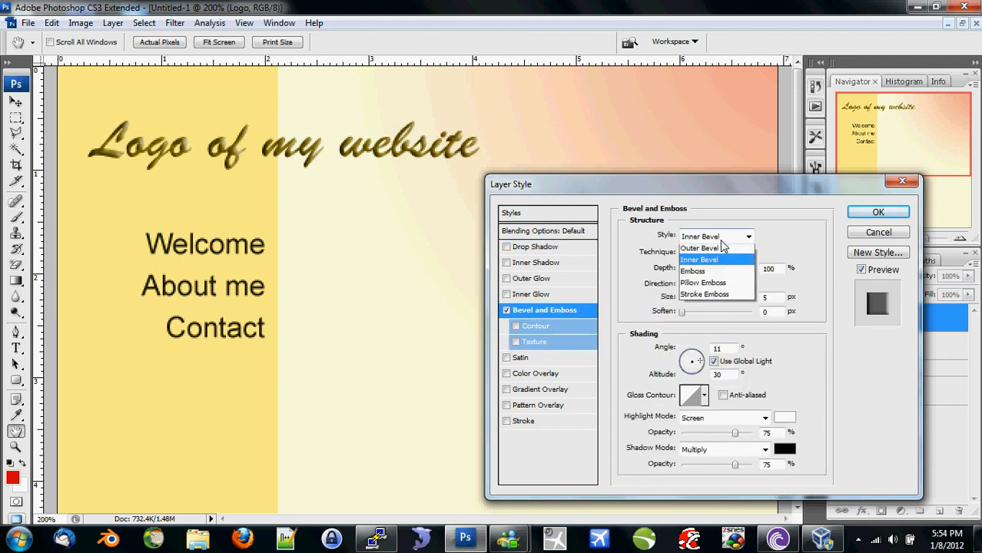
pyautogui.click(721, 252)
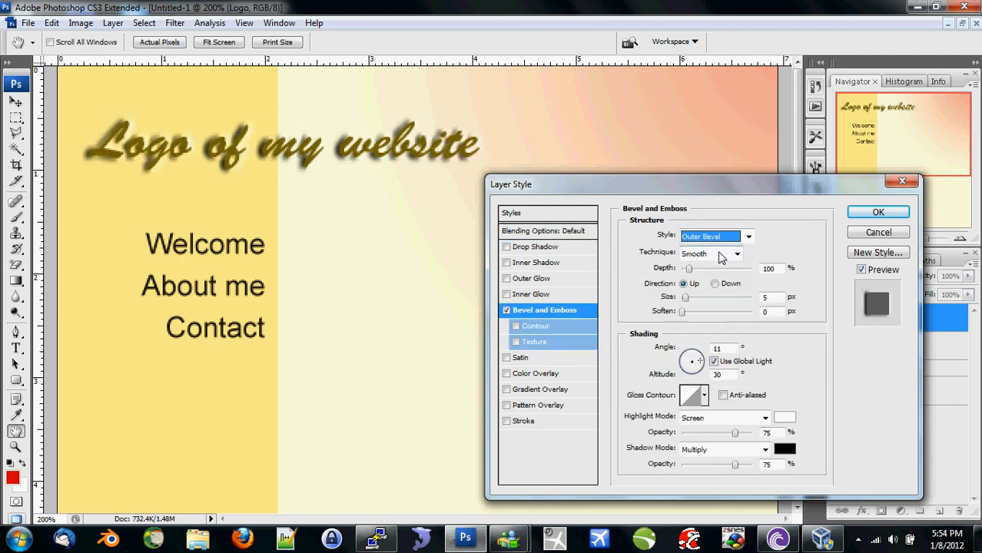
pyautogui.click(506, 311)
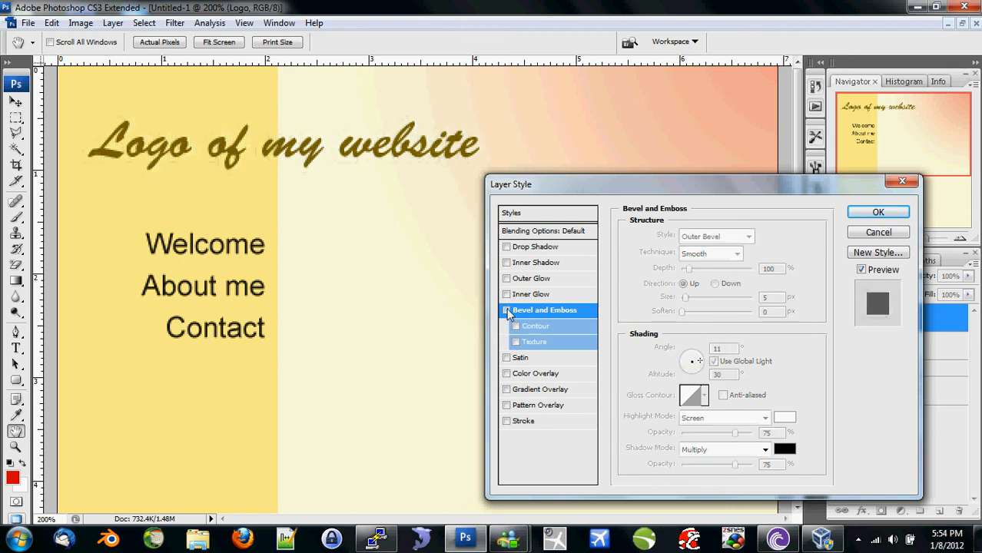
# Apply a red Color Overlay to the logo text and show its settings
pyautogui.click(506, 374)
pyautogui.click(553, 374)
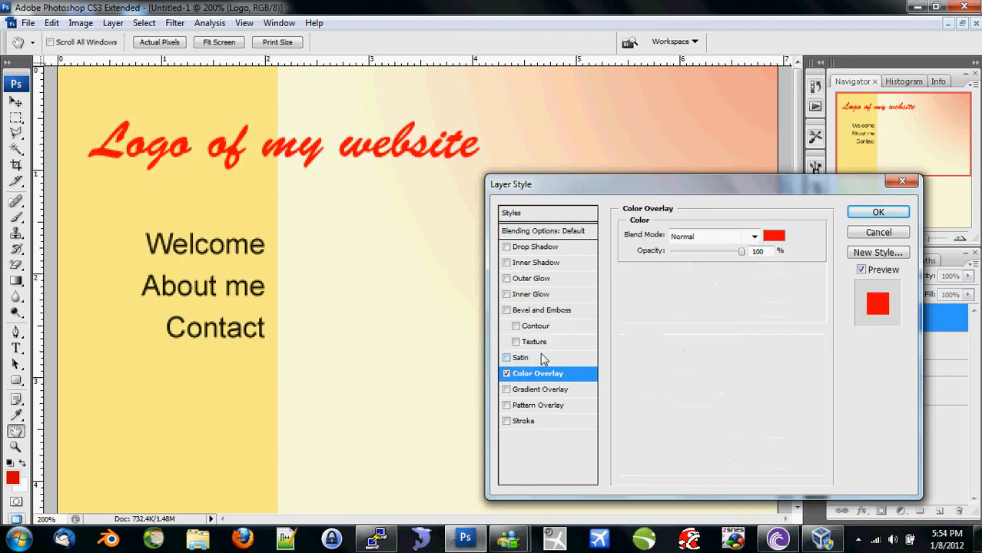